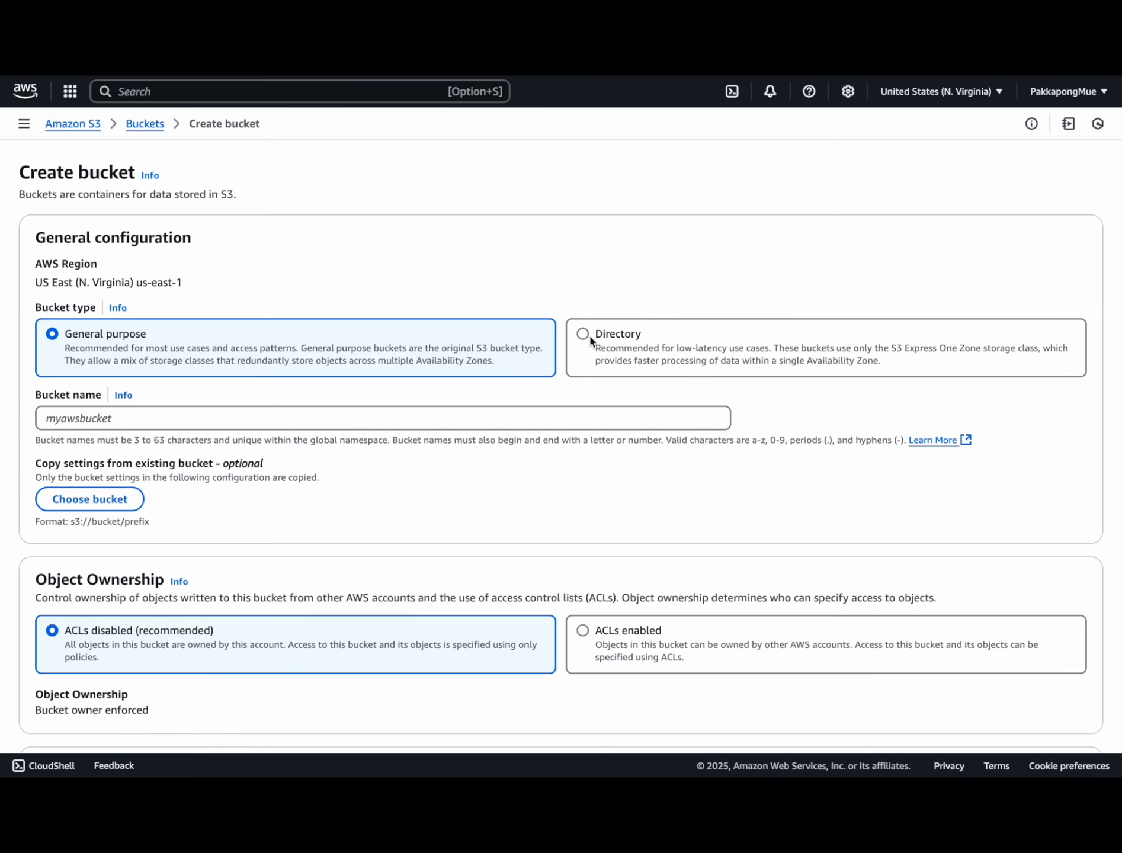
Step: Create the bucket translate-lab-pakkapong2 with default settings and open its Objects page
click(228, 416)
text(tran)
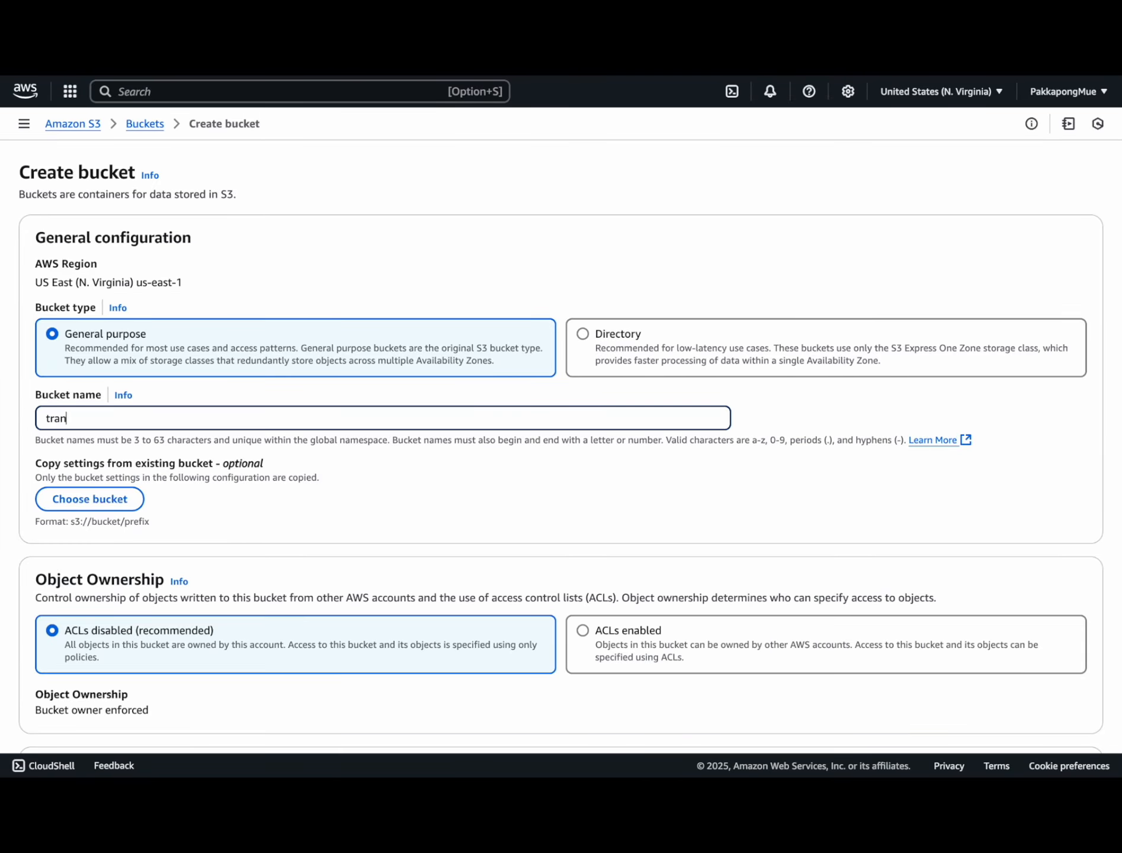
text(slate-lab-pakkapong2)
scroll(325, 529, down, 15)
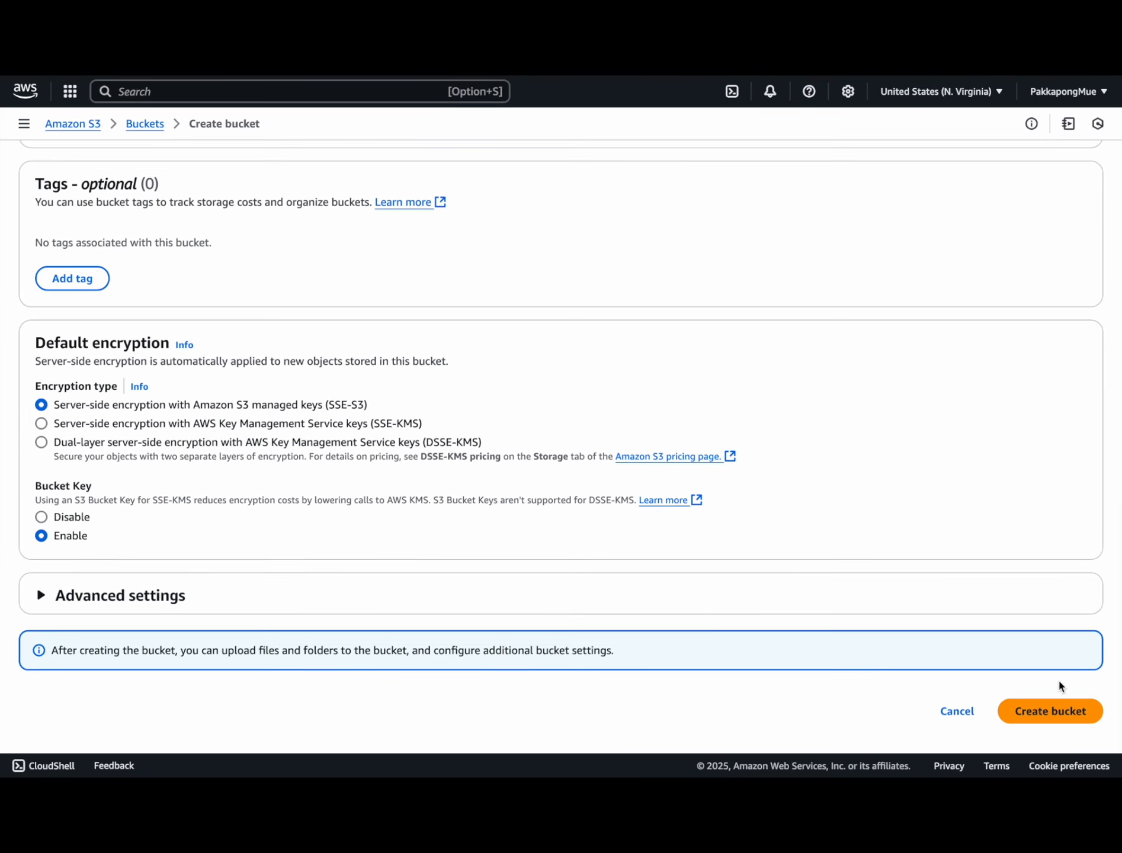
click(1037, 716)
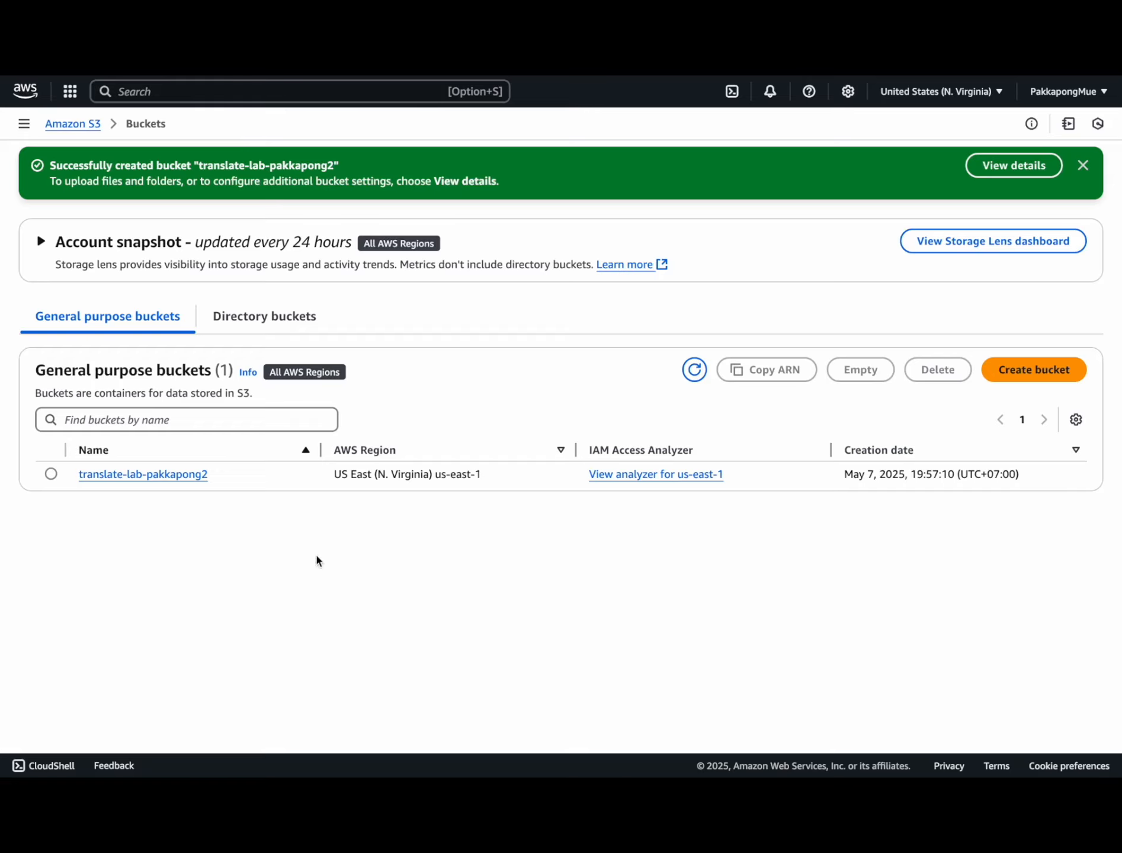
click(134, 476)
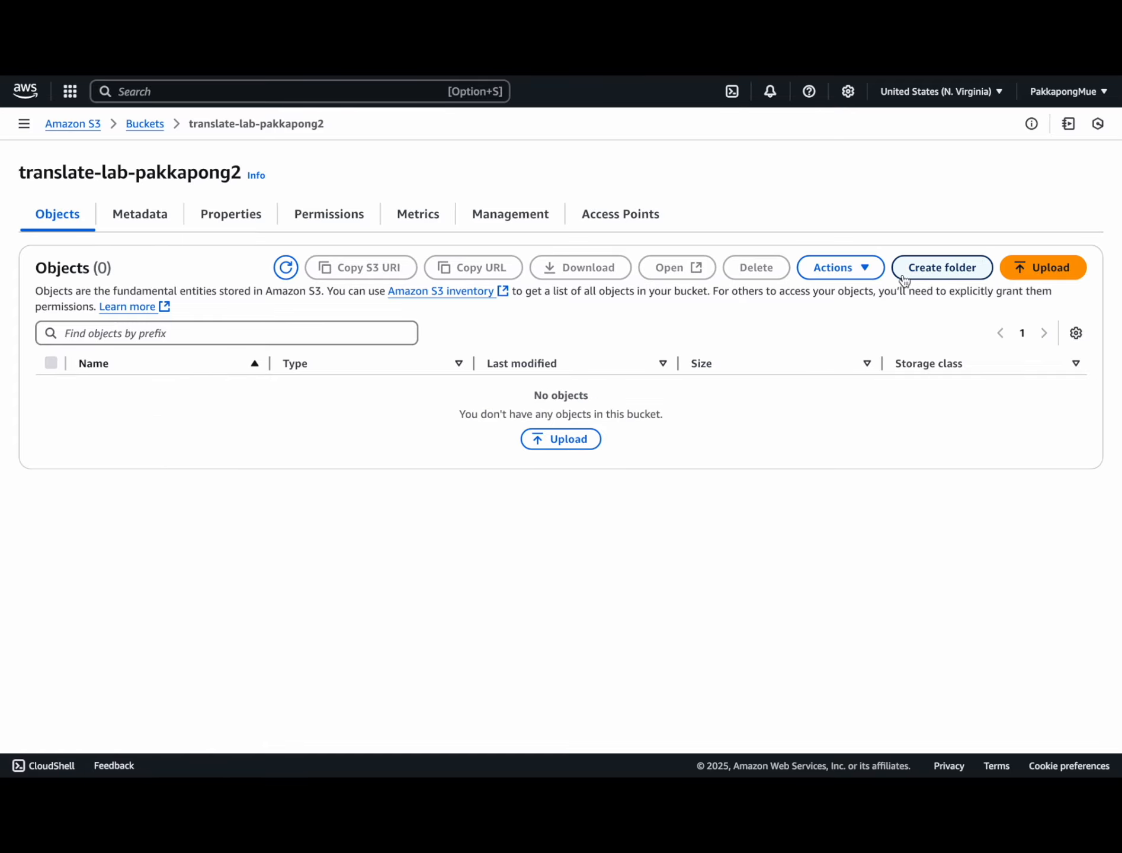
Step: Create a folder named input in the bucket and open it
click(913, 270)
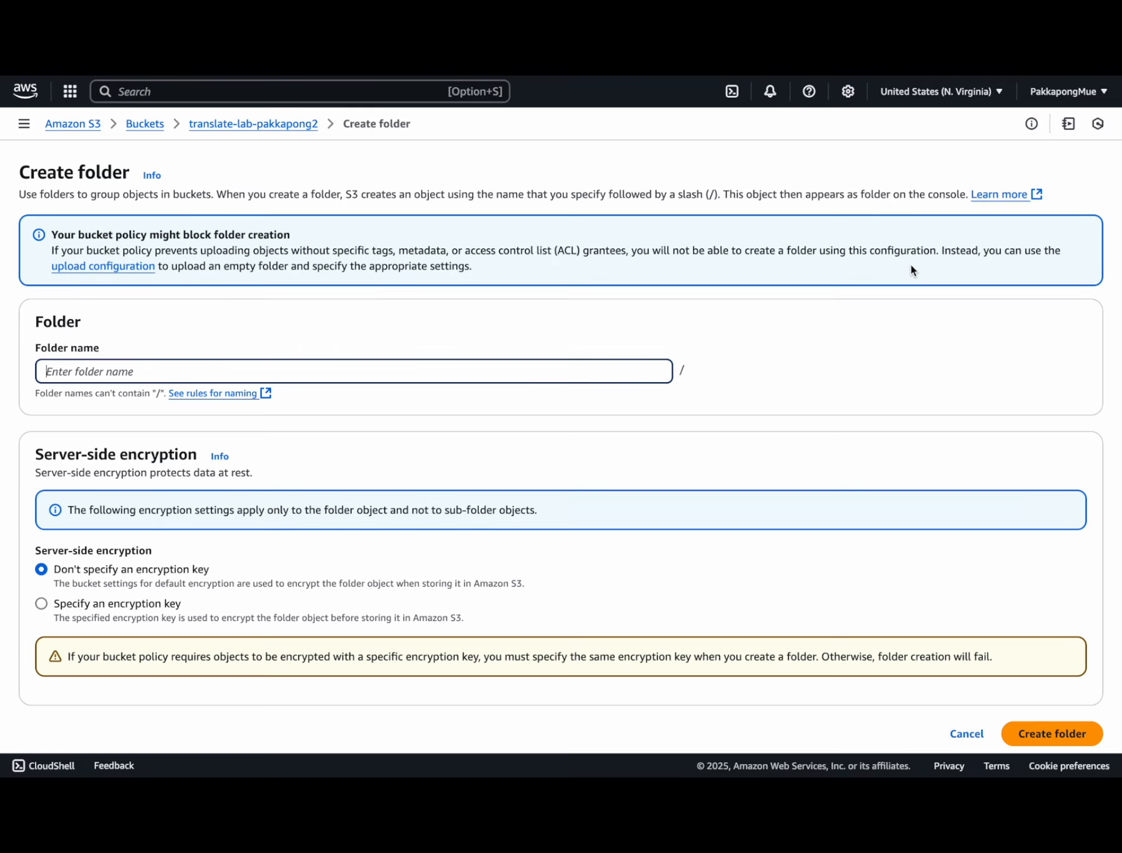
click(359, 375)
text(in)
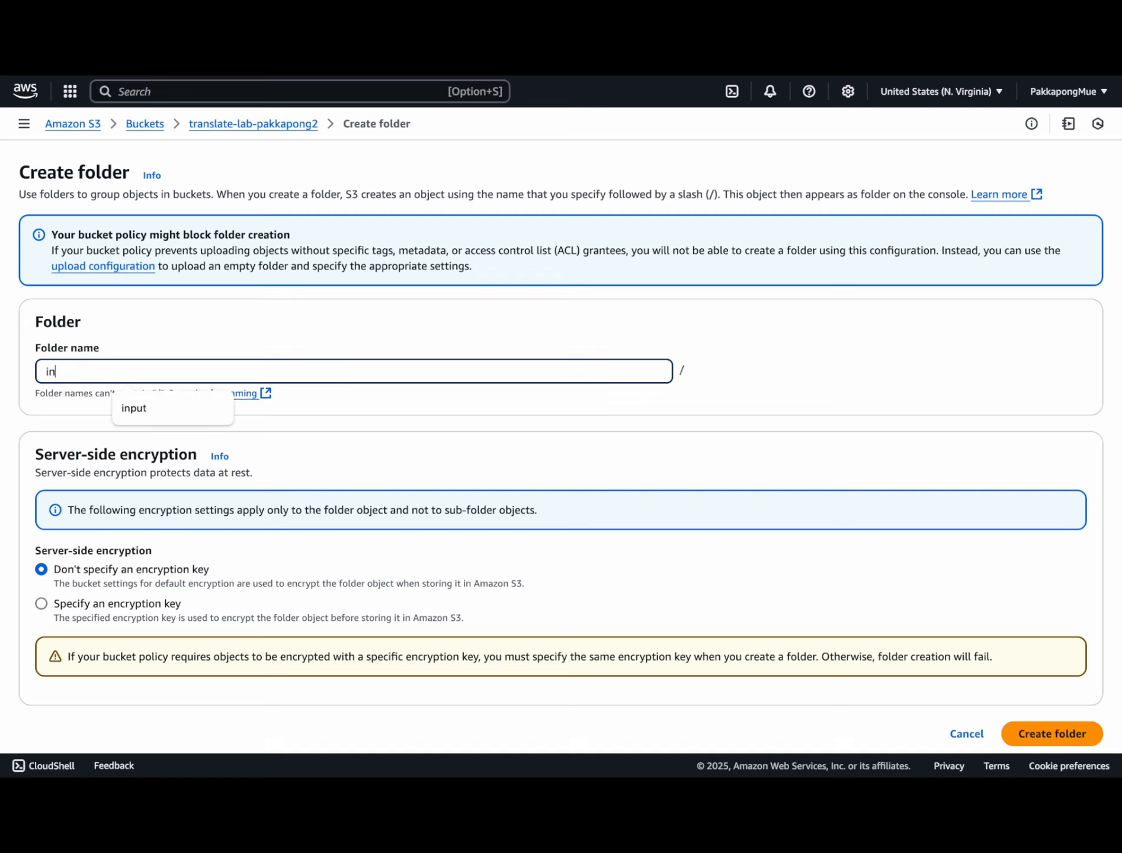
text(put)
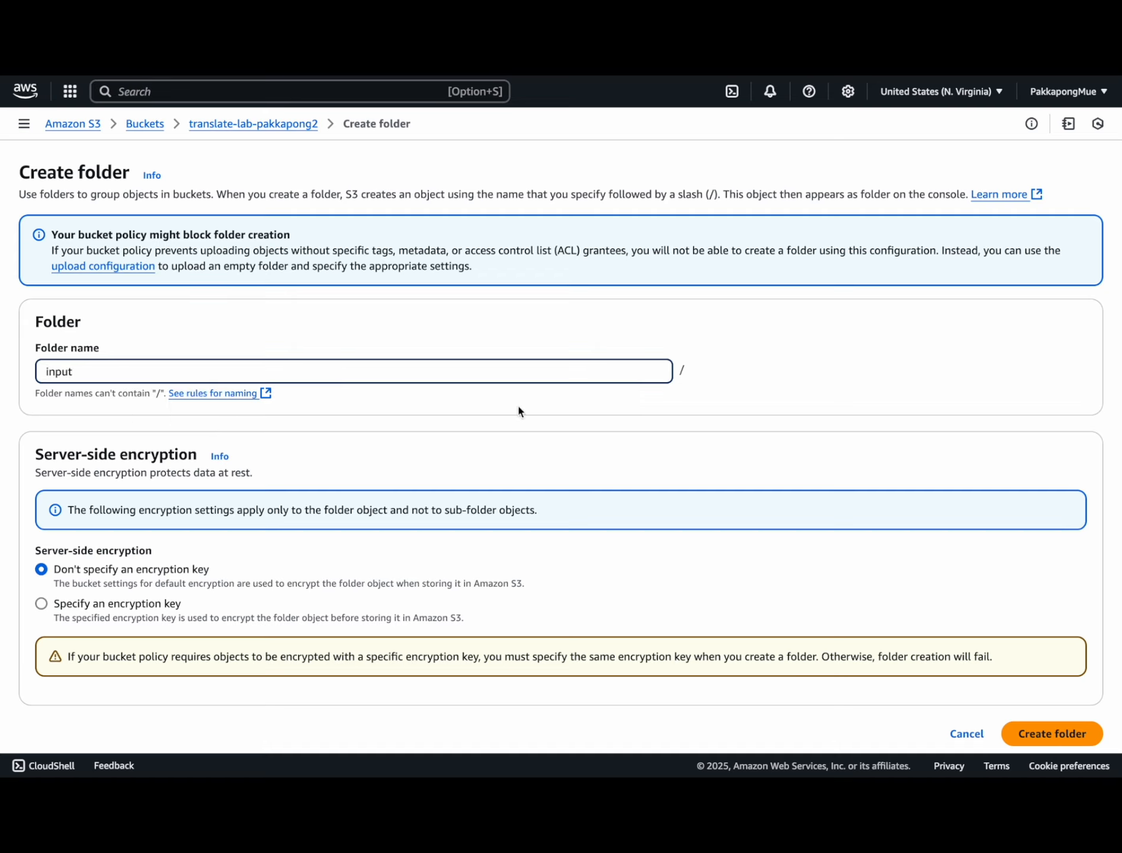
click(1050, 735)
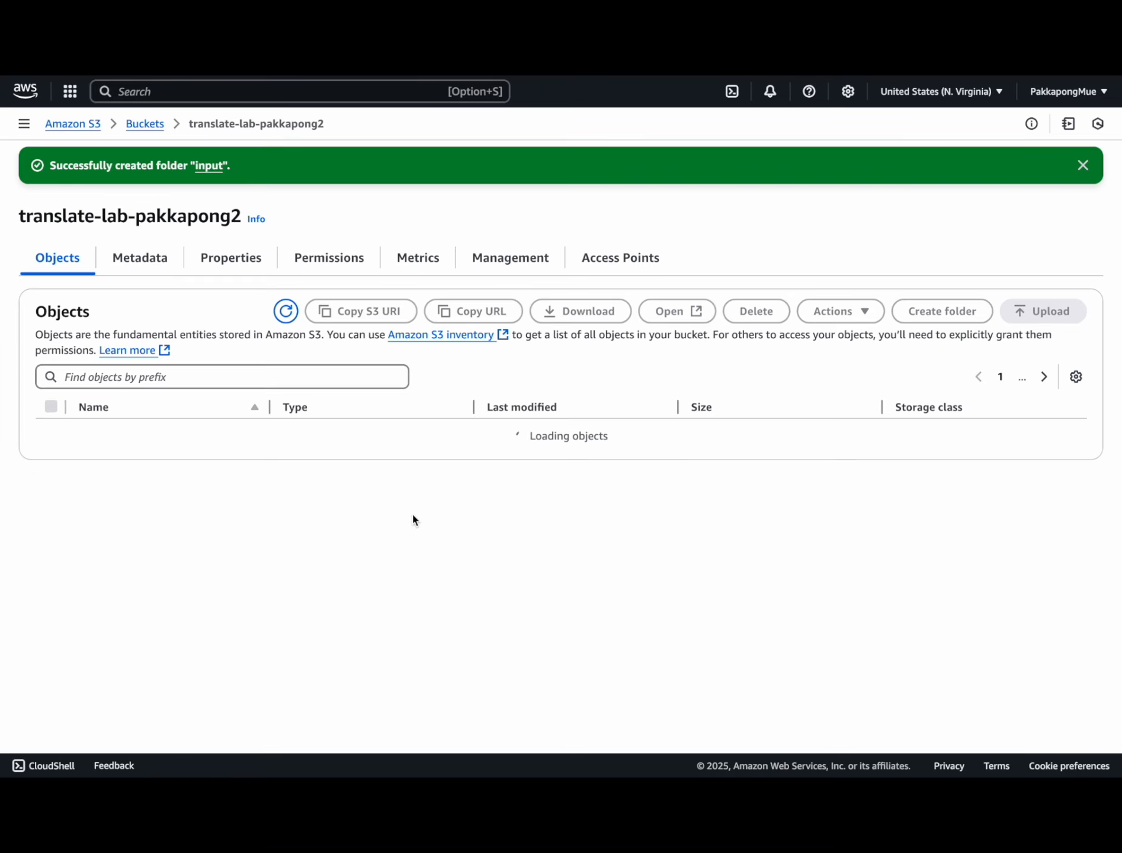
click(113, 432)
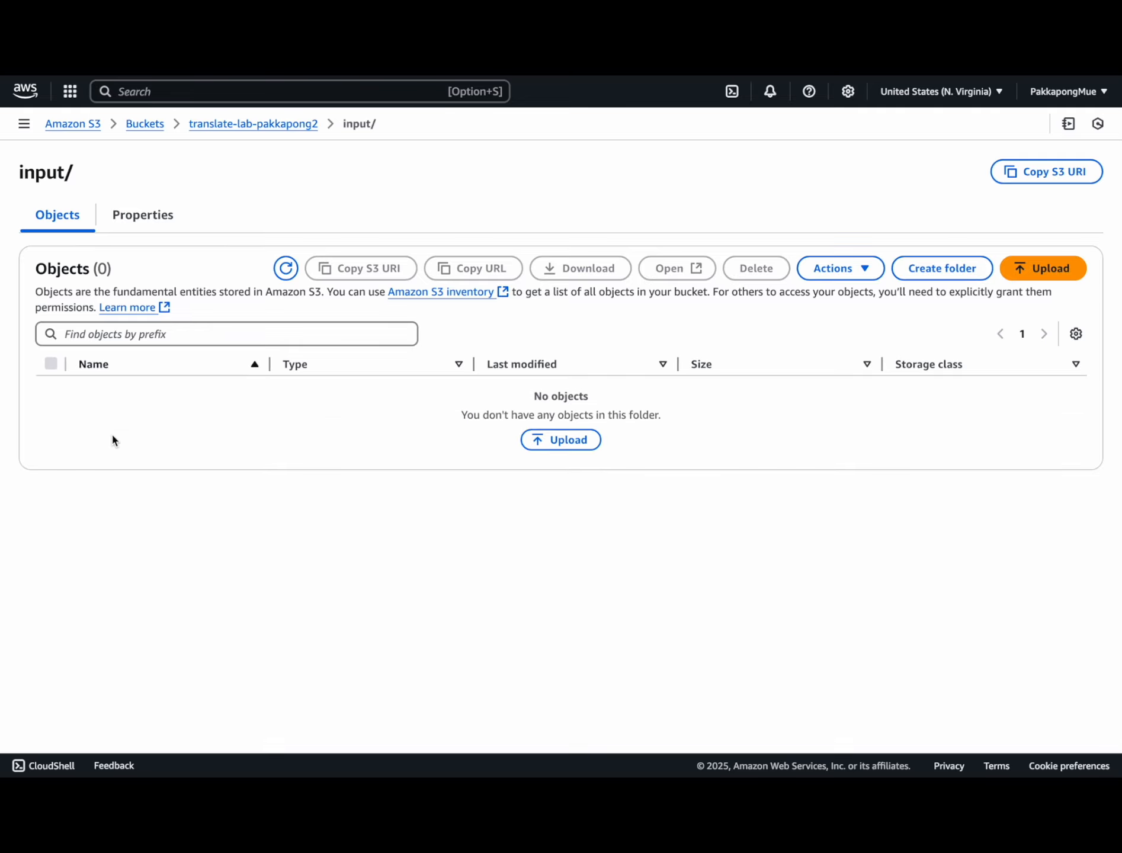
Step: Upload FileToBeTranslated.docx into the input folder
click(543, 444)
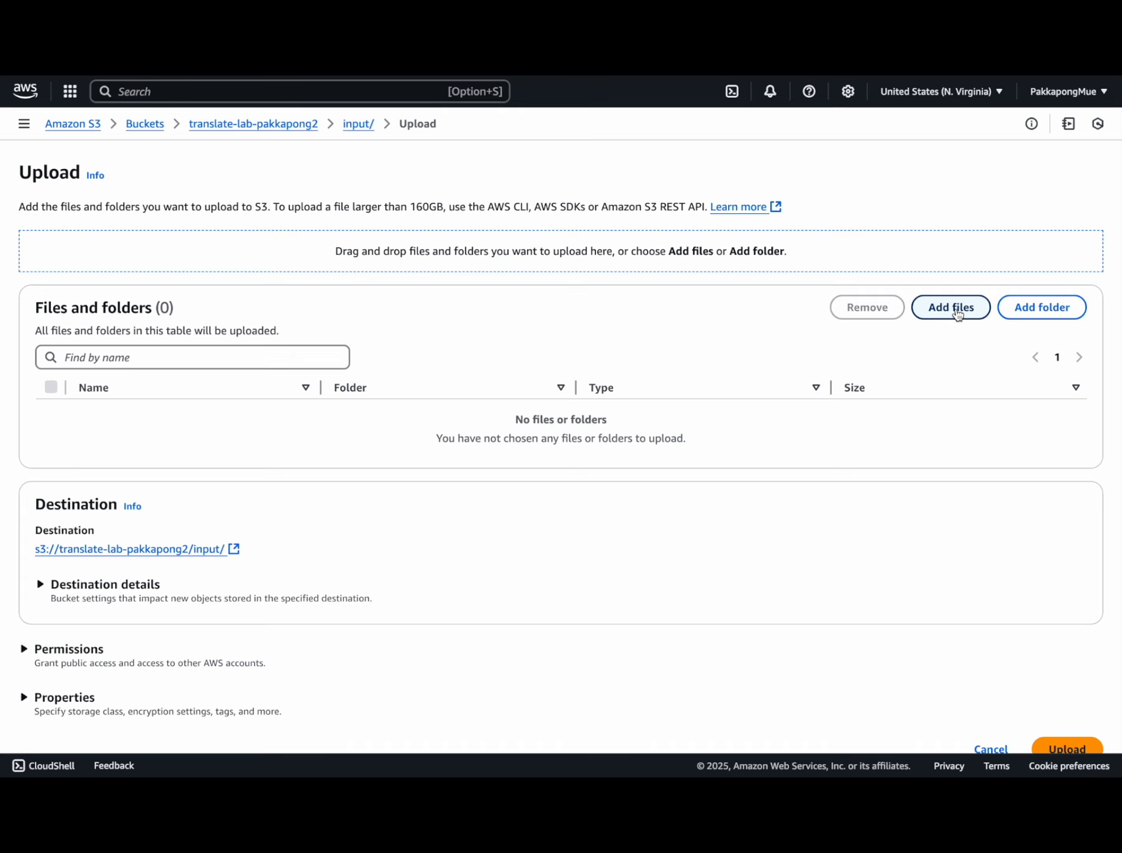
click(954, 308)
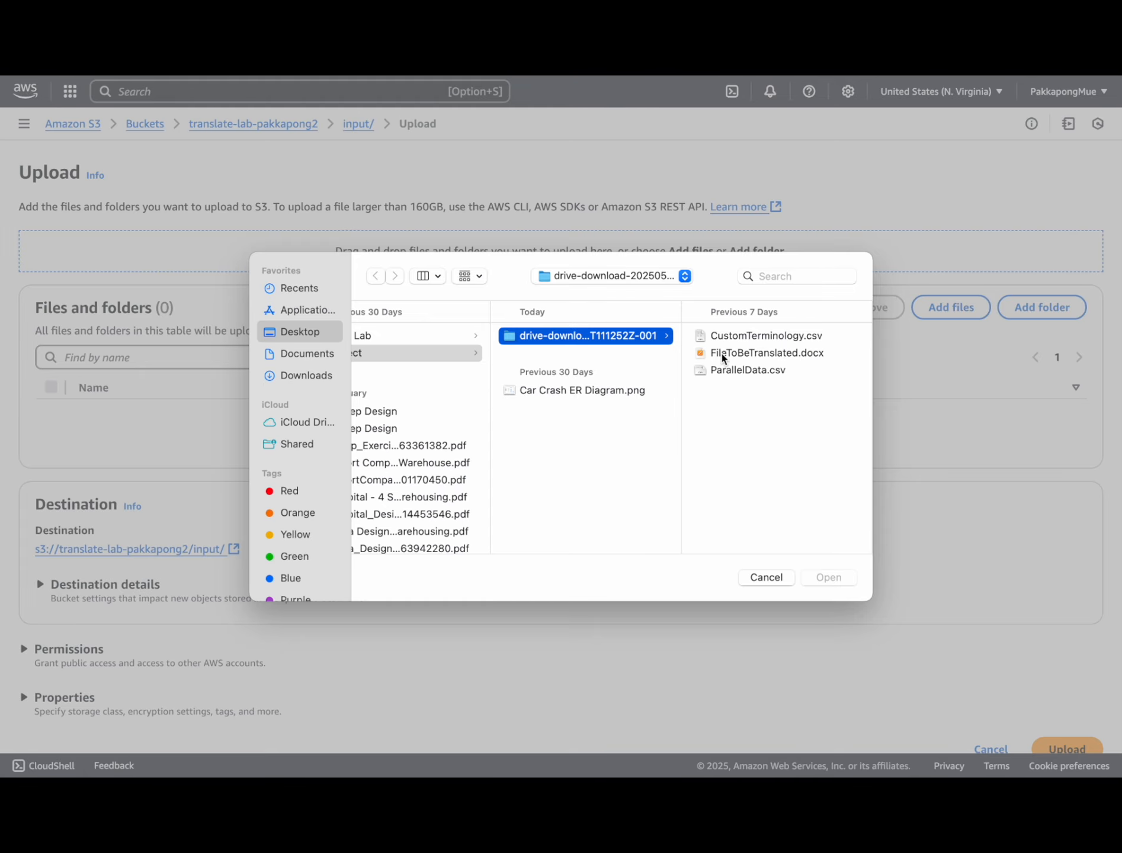
click(724, 356)
click(842, 578)
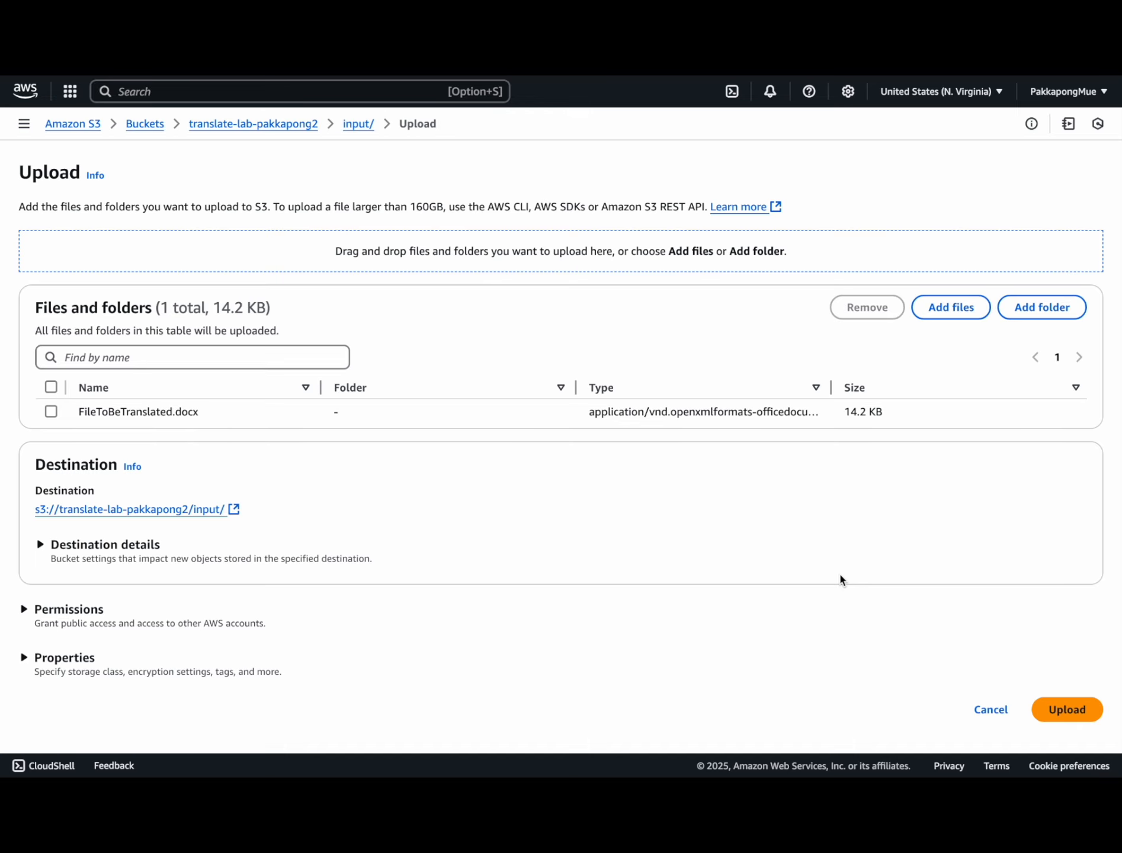
click(1067, 713)
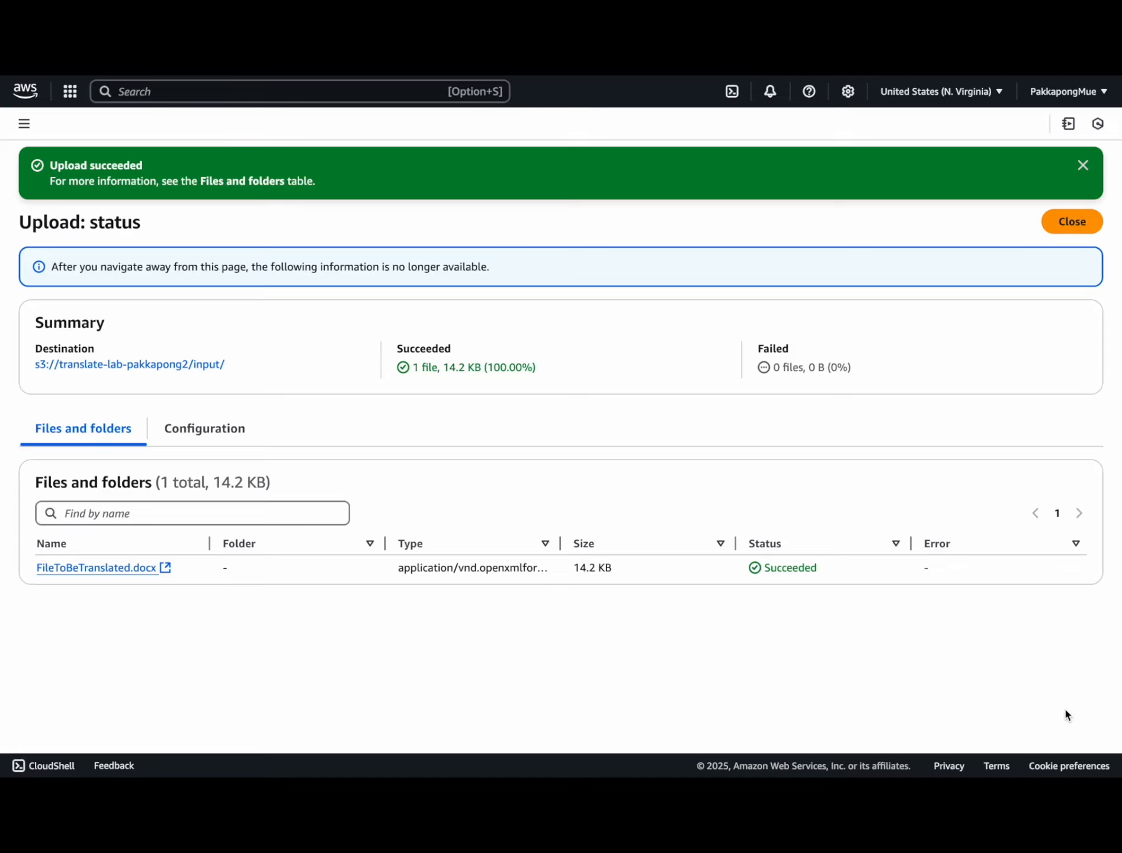
click(1072, 221)
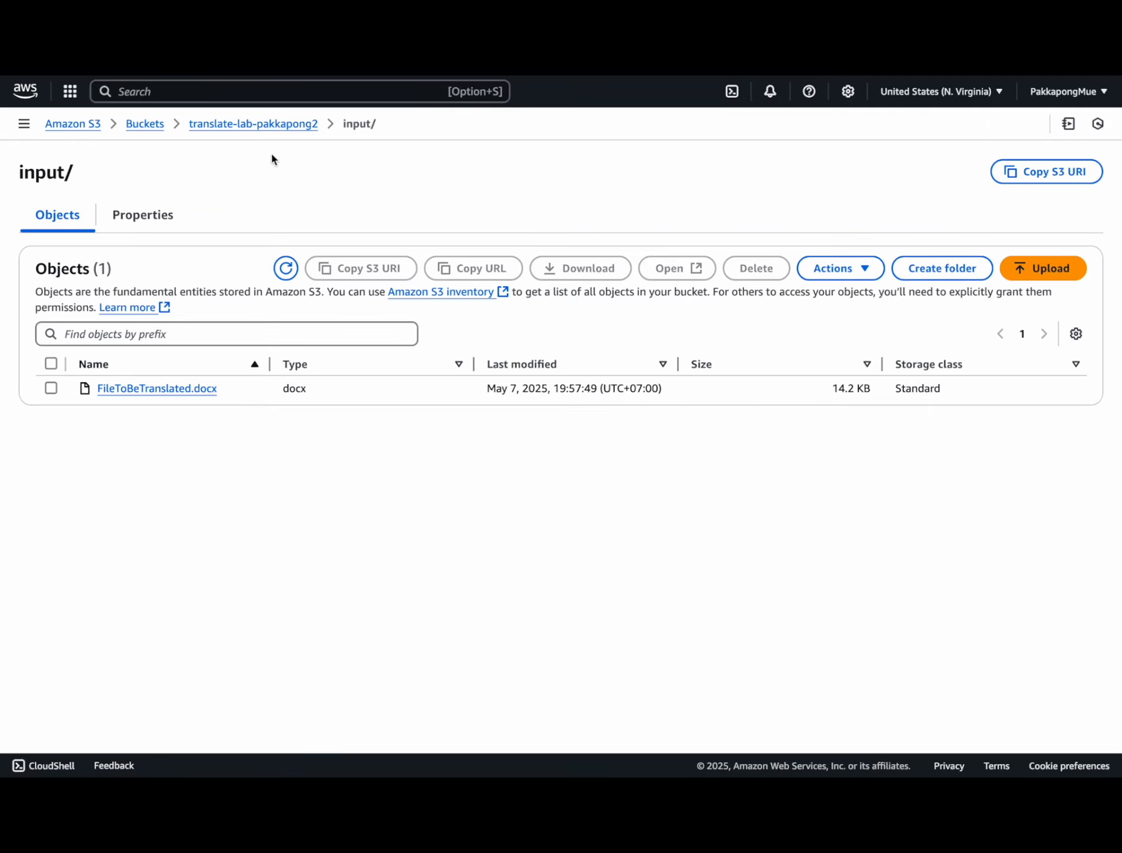
Step: Create a folder named output at the bucket's top level beside input
click(230, 124)
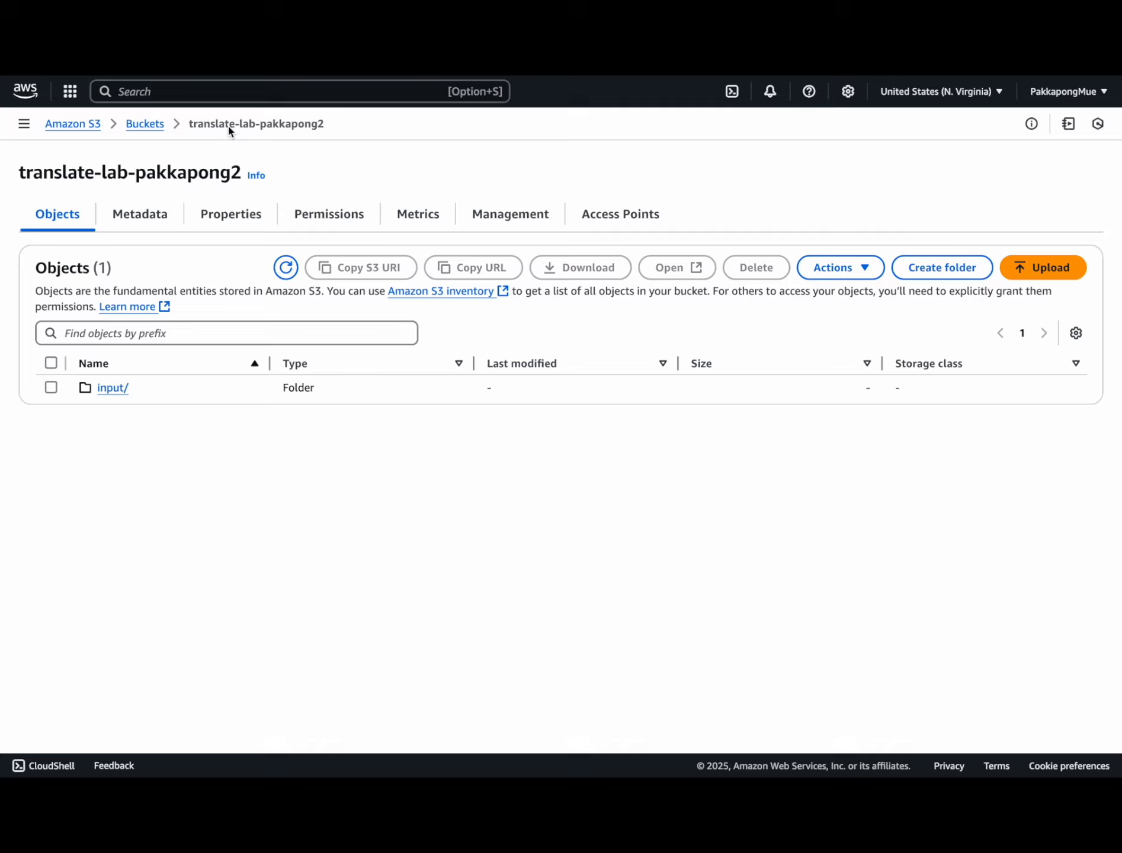
click(921, 269)
click(261, 375)
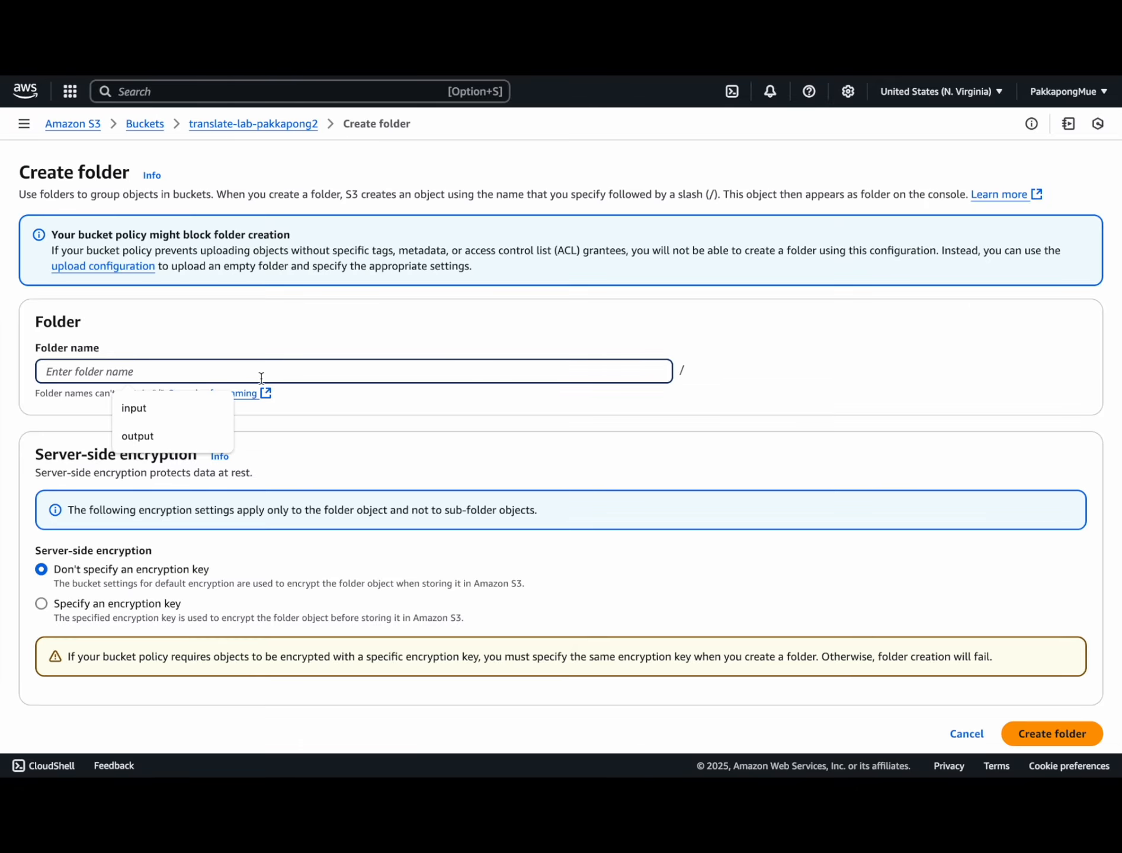
text(output)
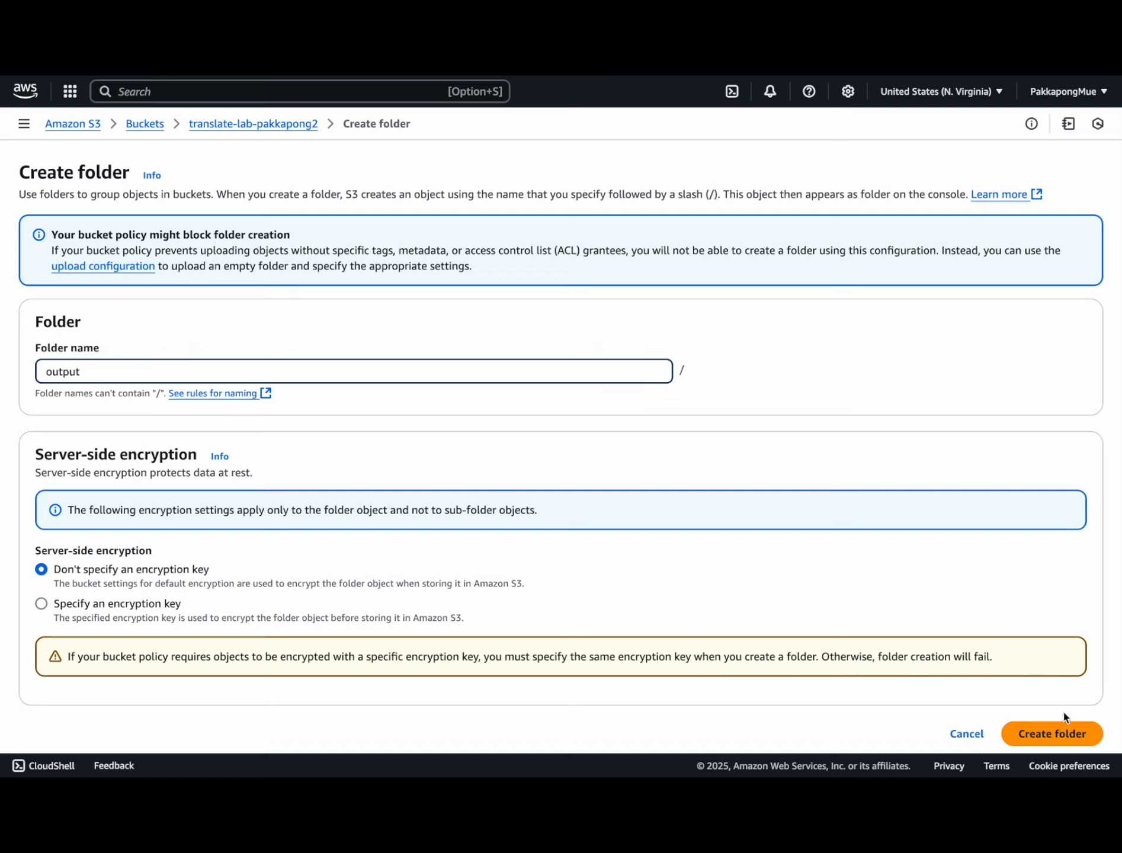
click(1030, 736)
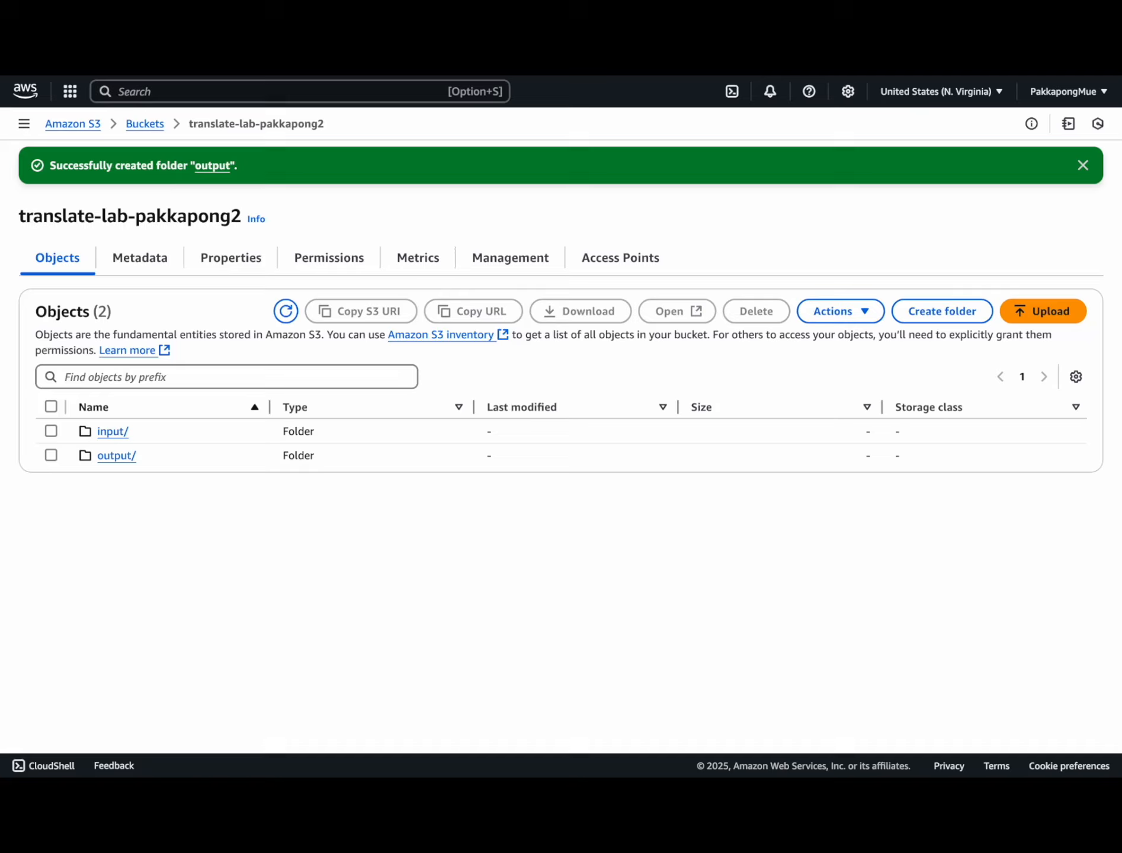
click(151, 87)
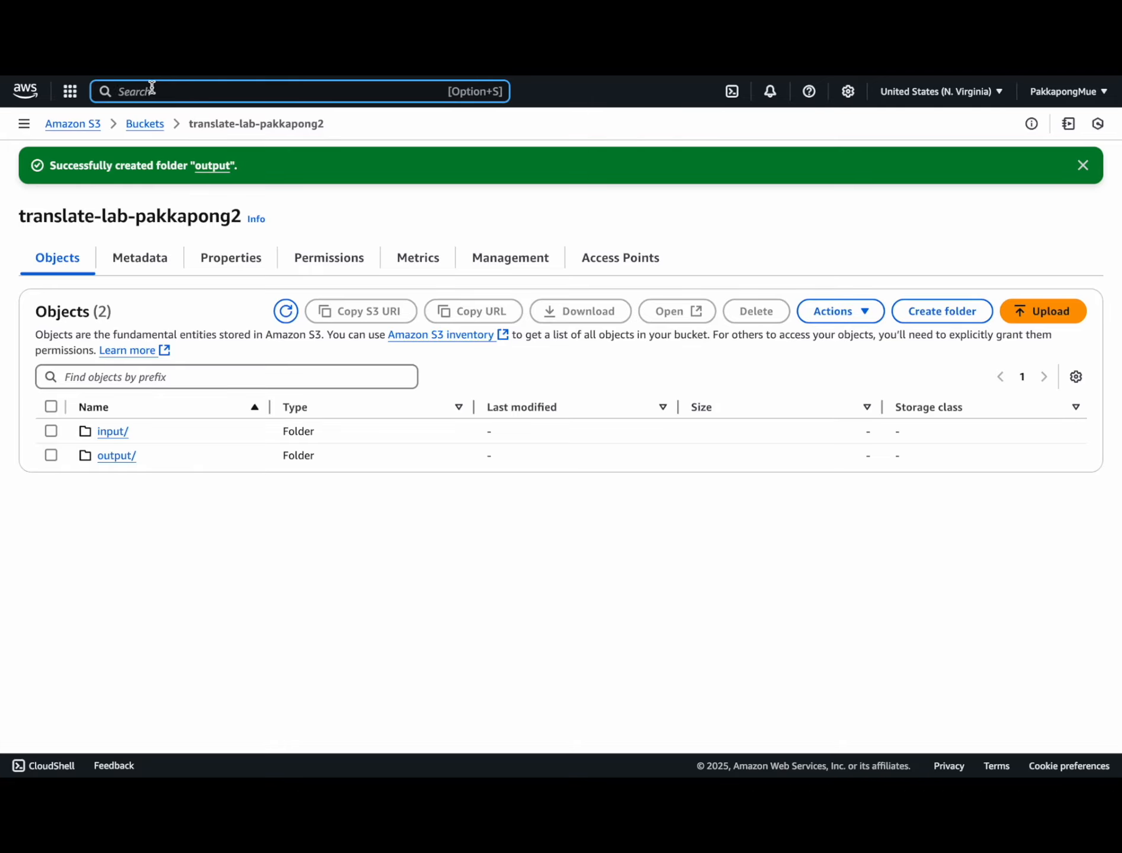
Step: In IAM Roles, start a new role that trusts this AWS account
text(IAM)
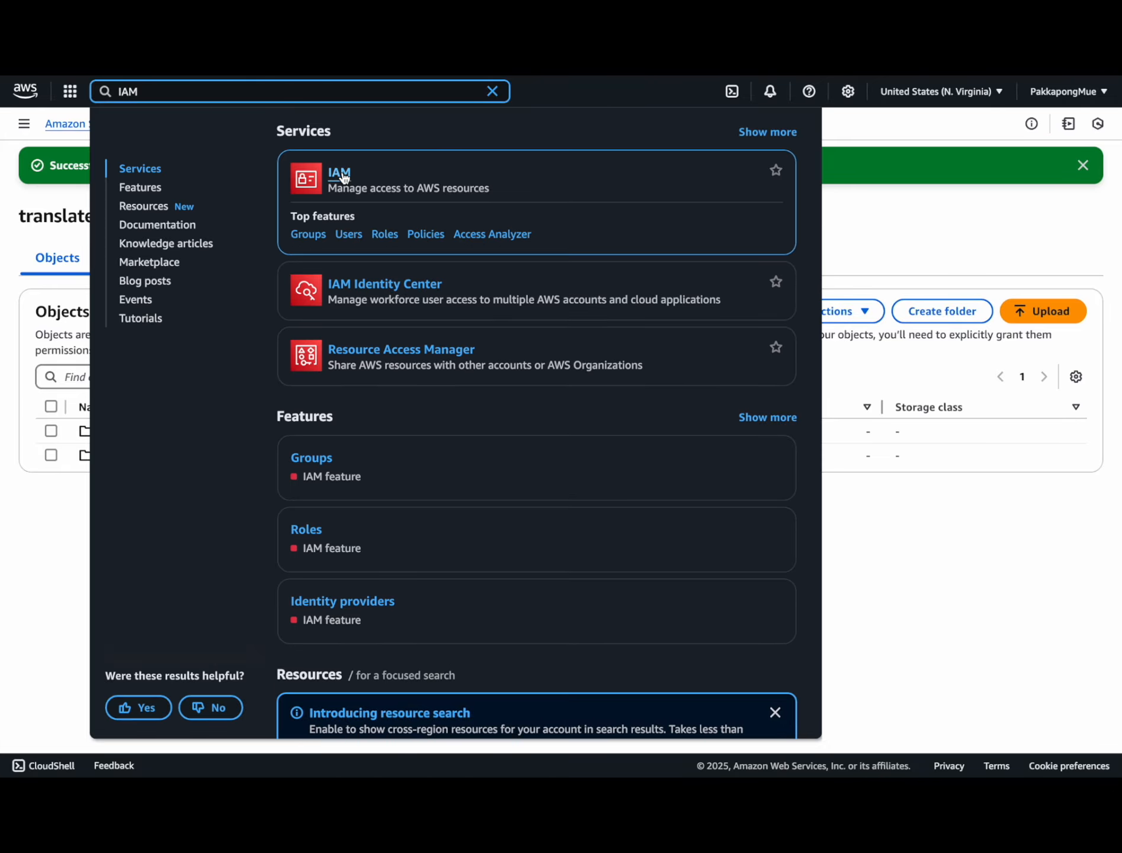
click(343, 176)
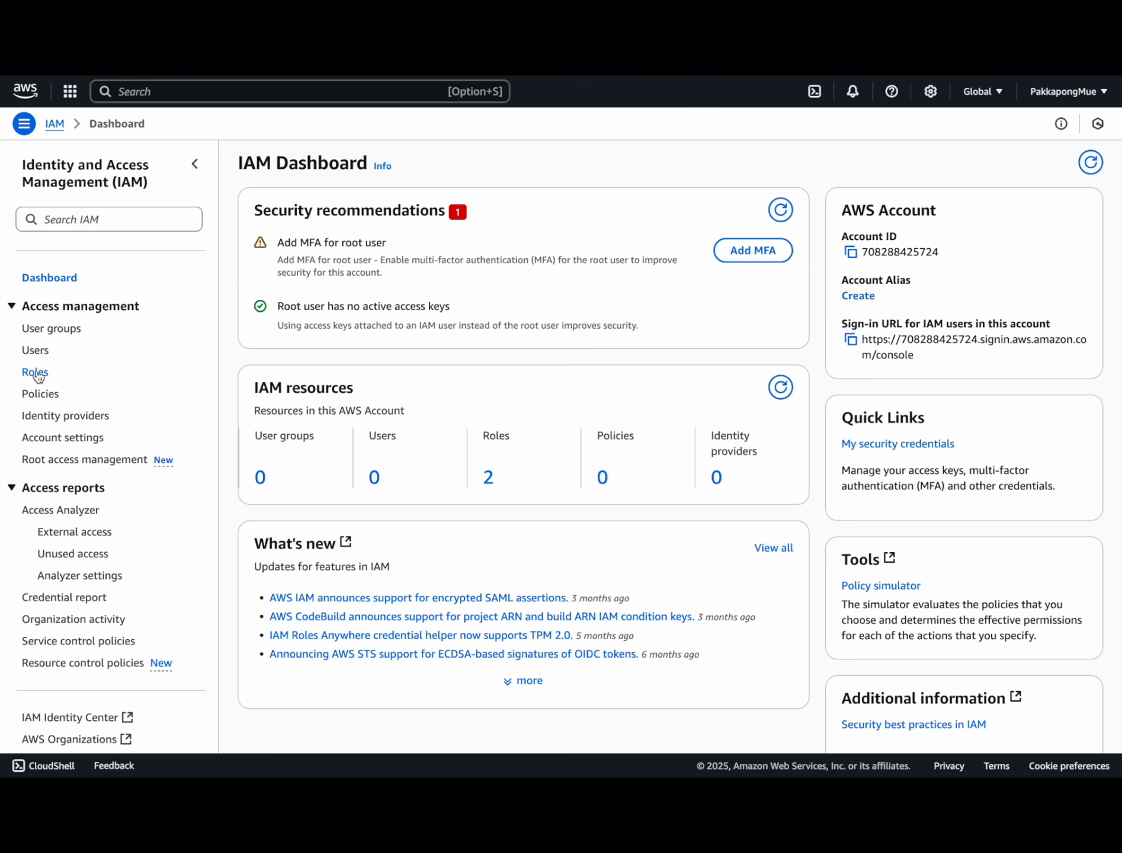
click(36, 373)
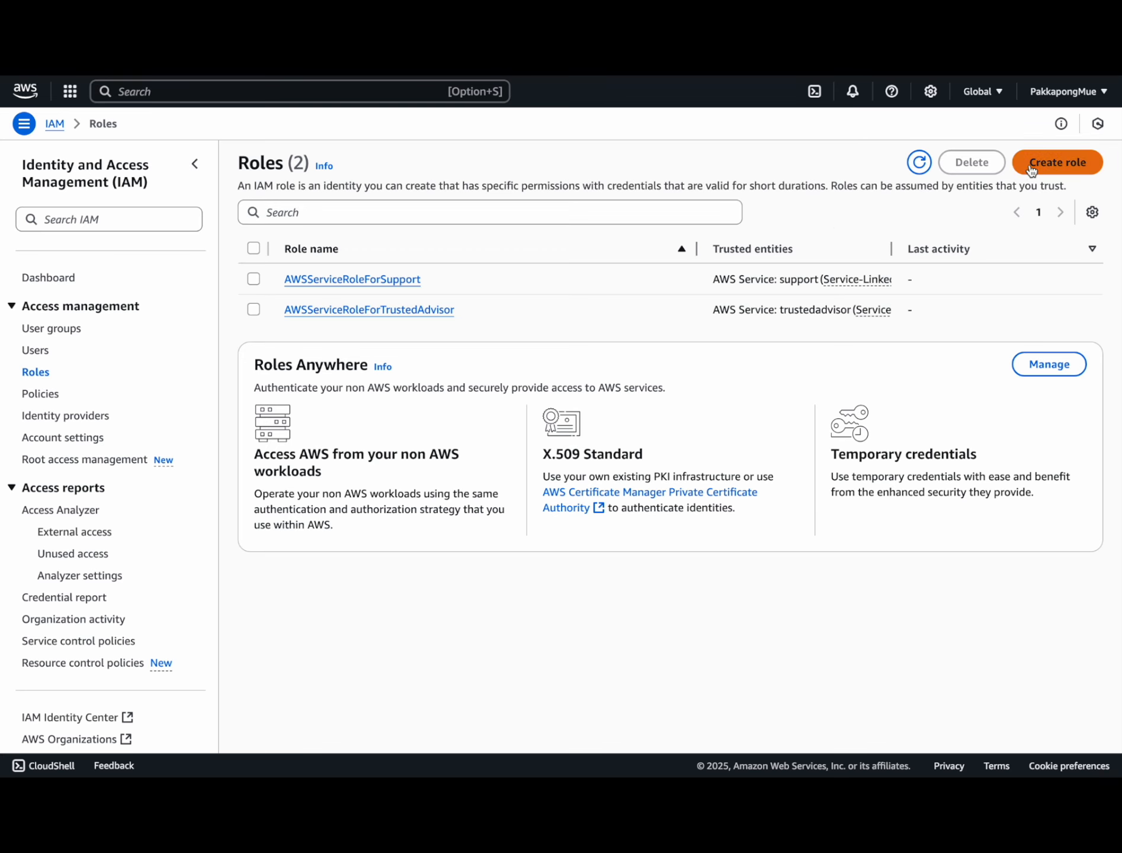
click(1032, 171)
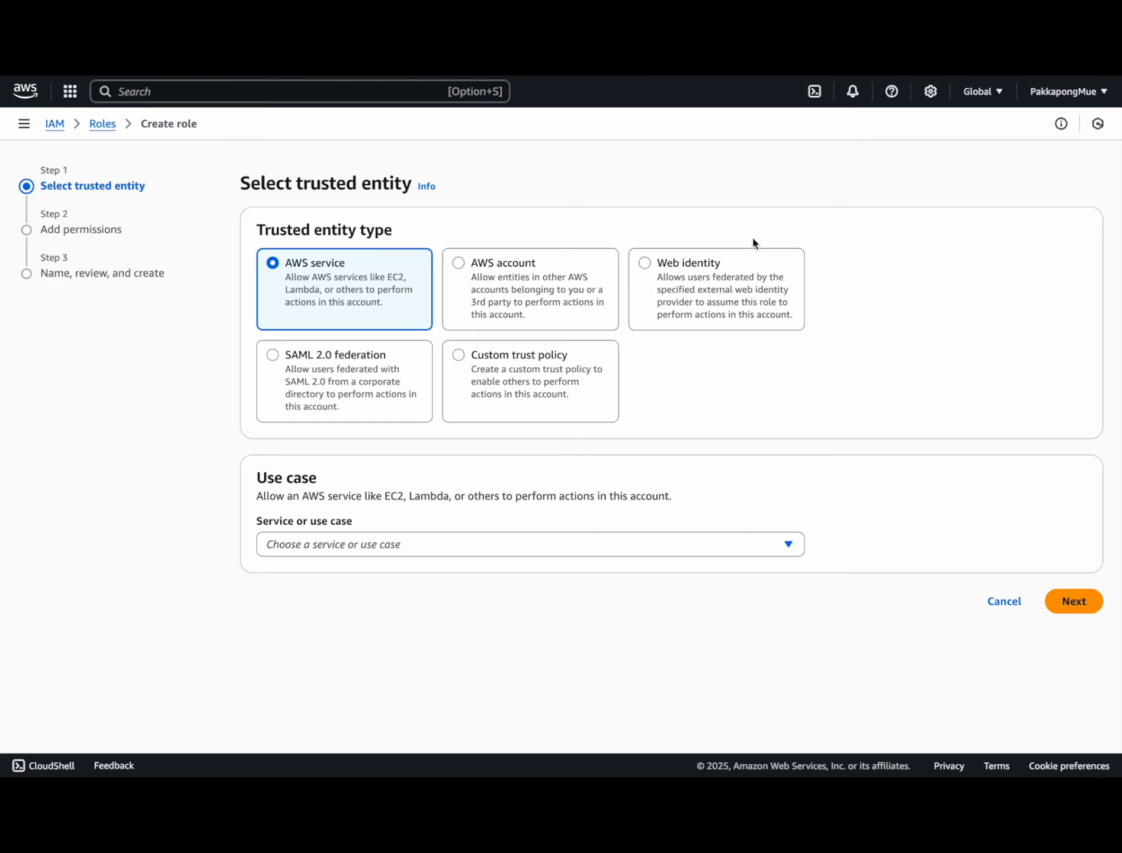
click(459, 265)
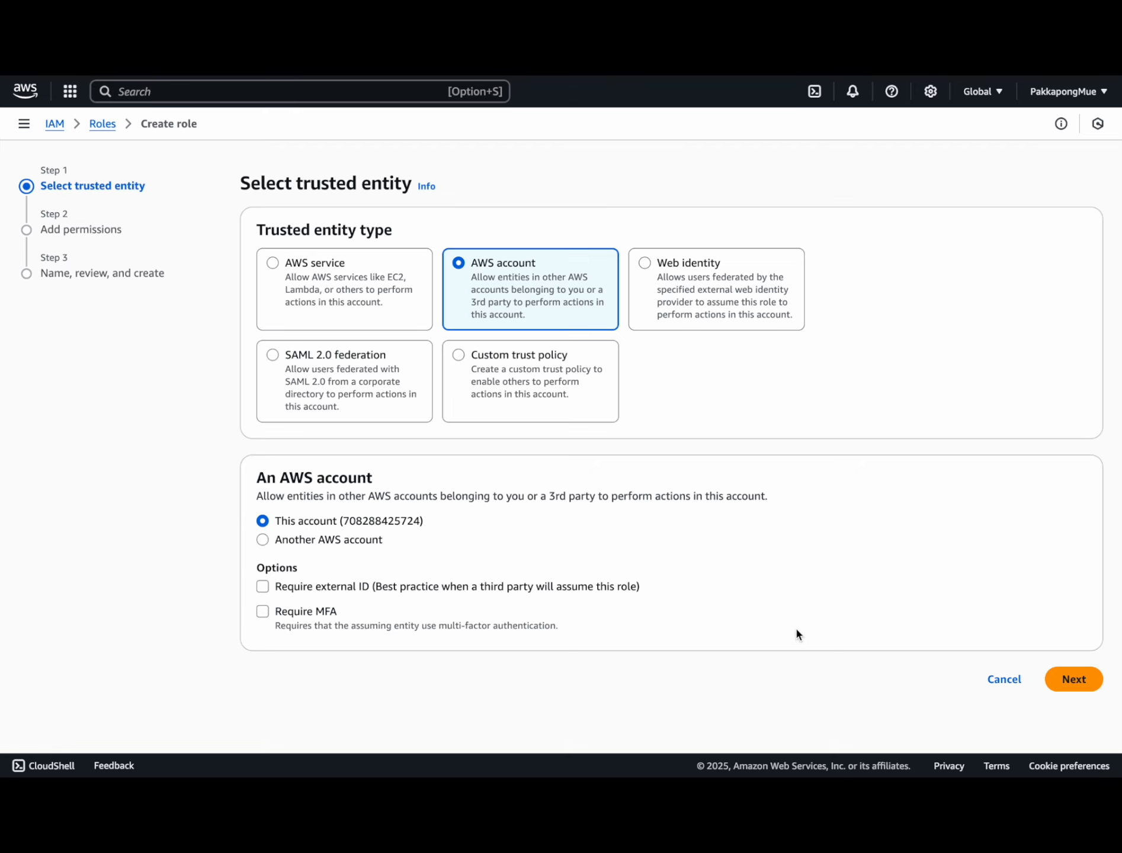
click(1074, 679)
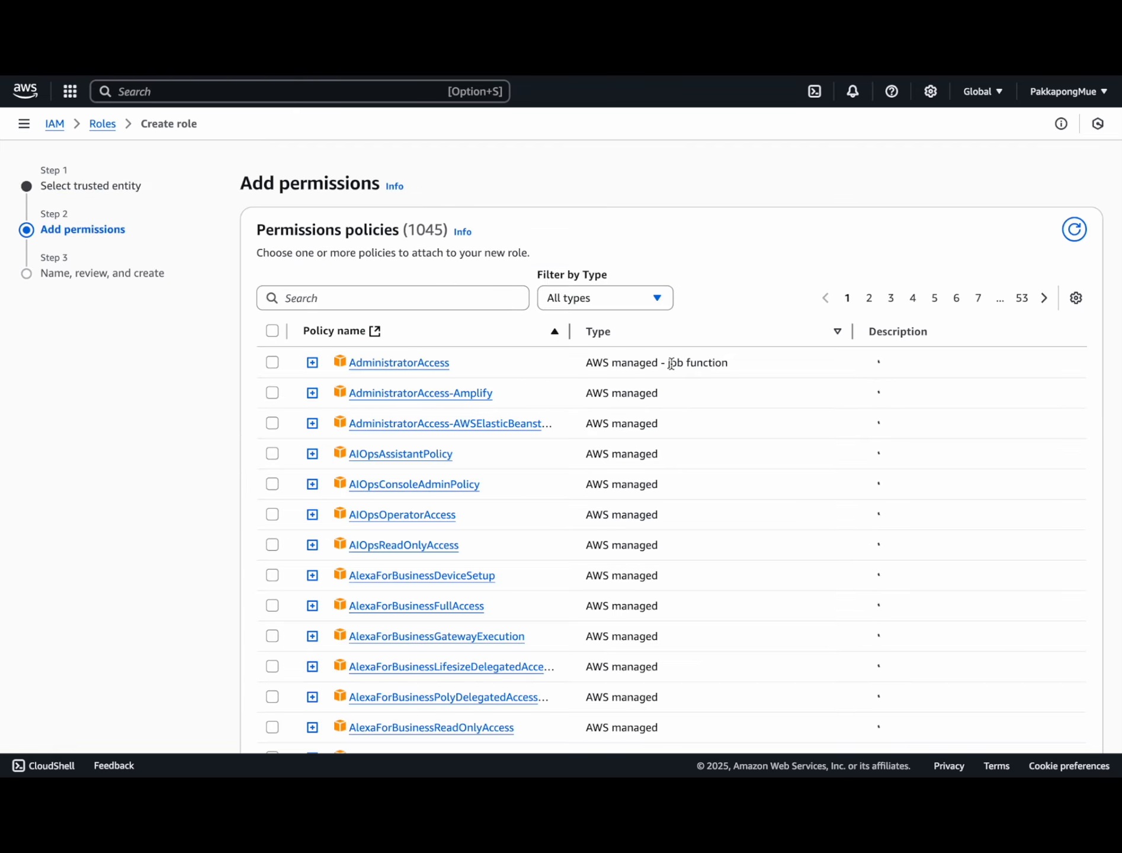
Step: Attach AmazonS3FullAccess, name the role TranslateAccess, and create it
click(410, 296)
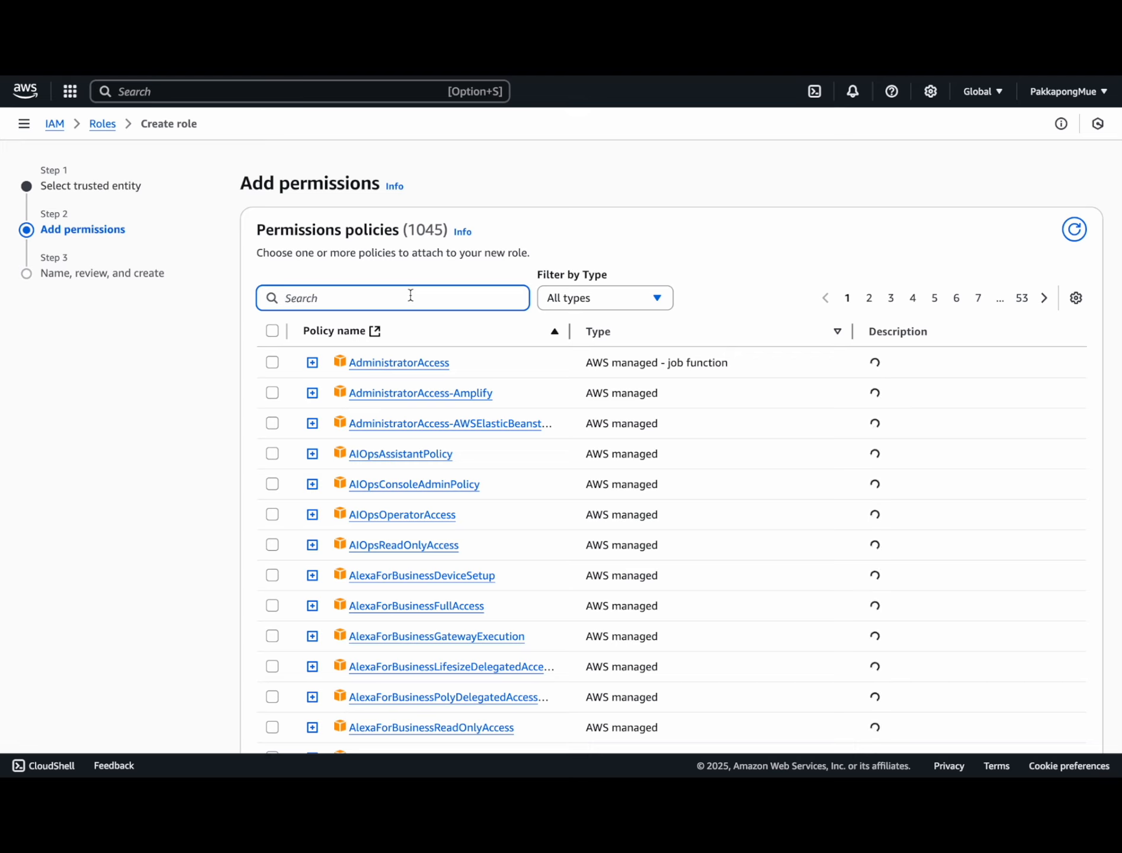
text(Amaz)
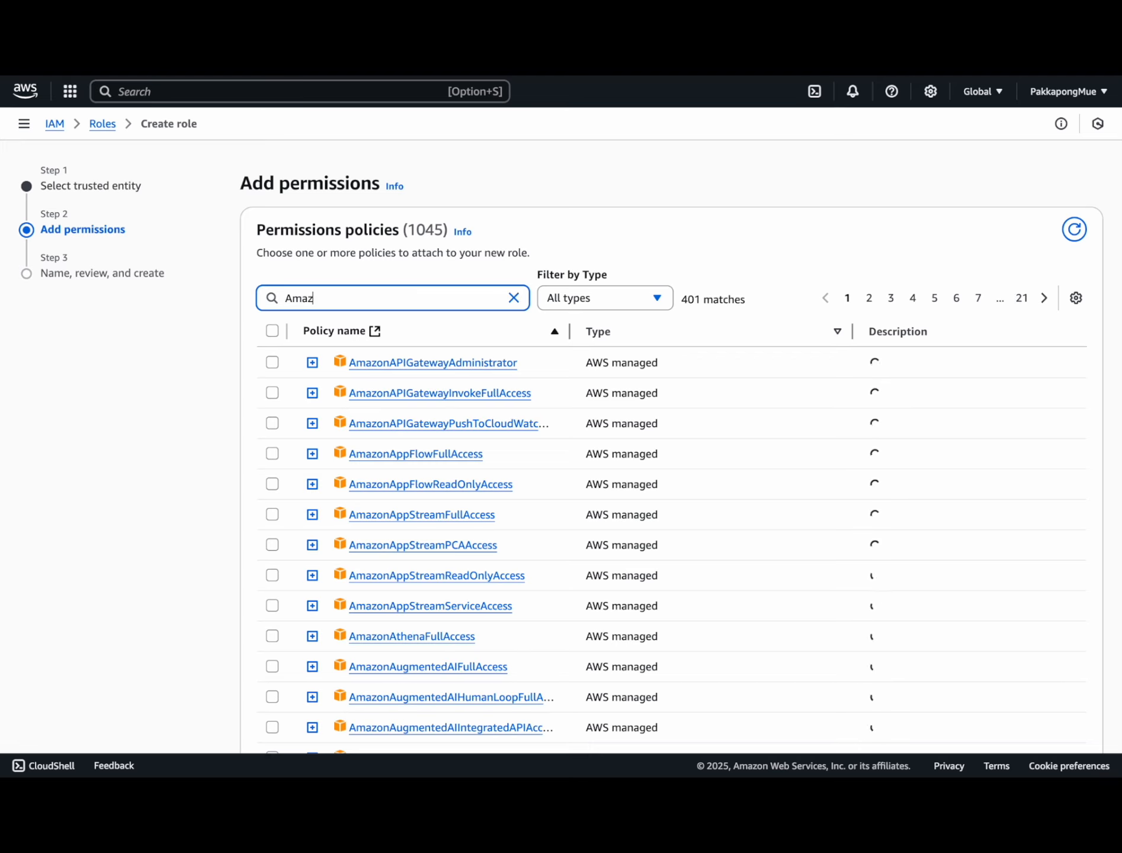
text(onS3Full)
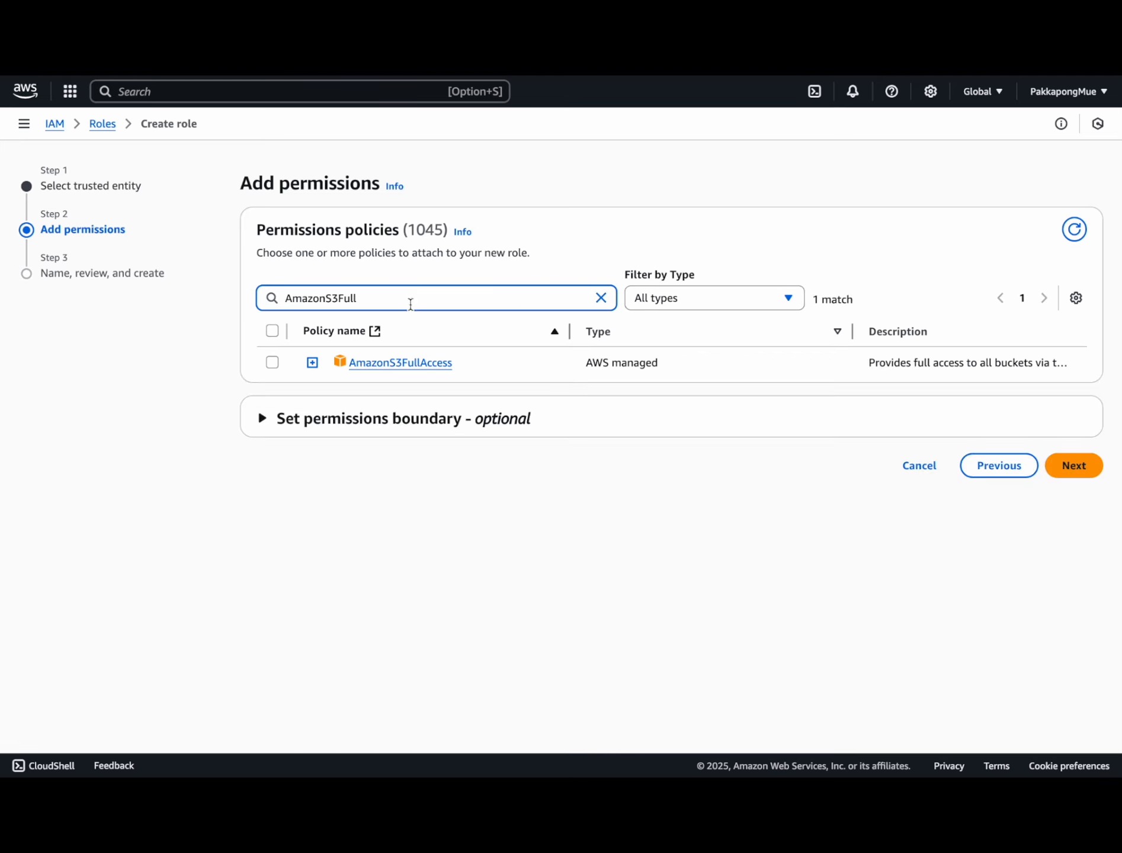
click(273, 363)
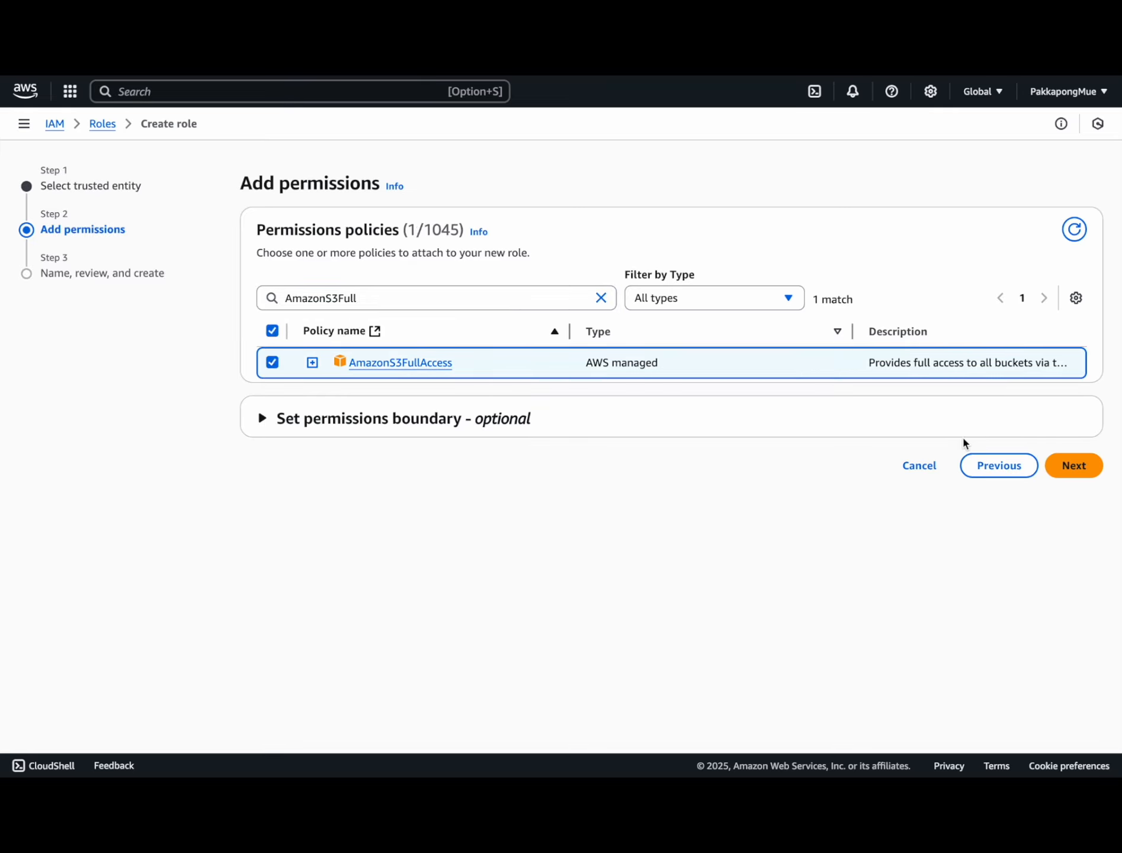
click(1072, 465)
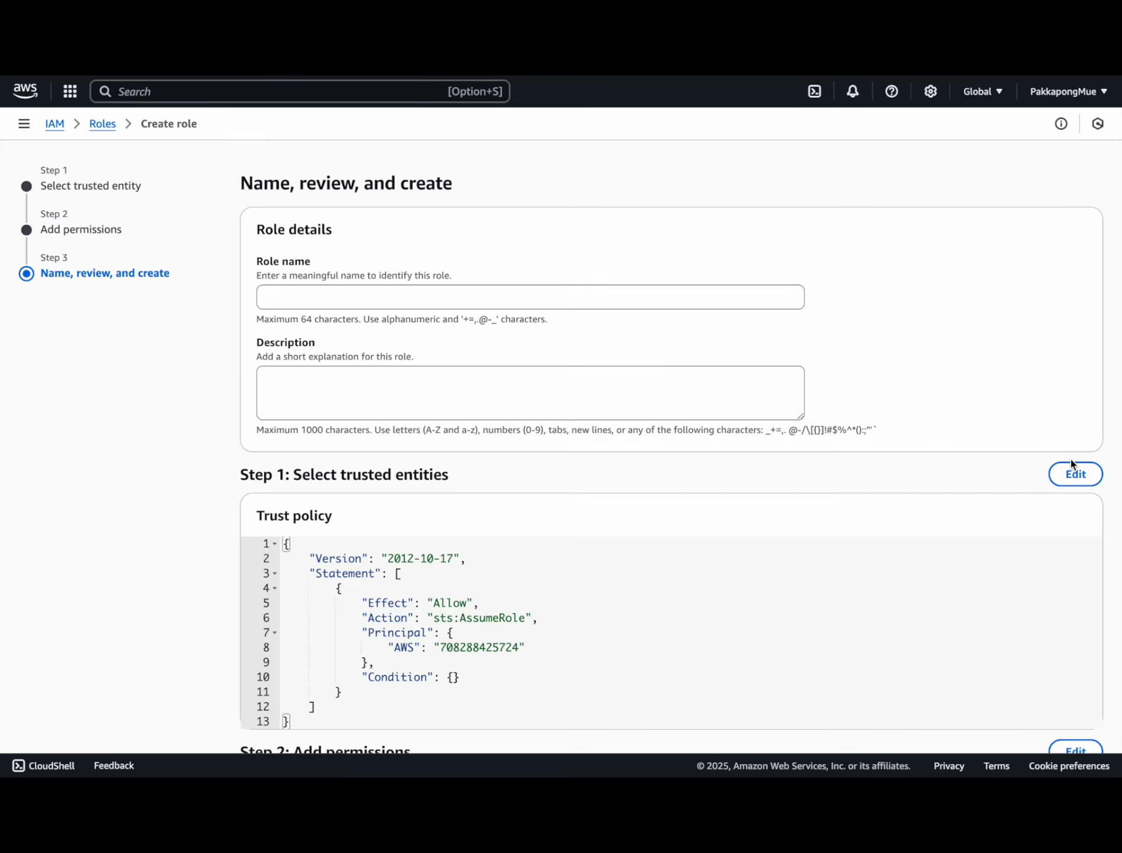
click(391, 294)
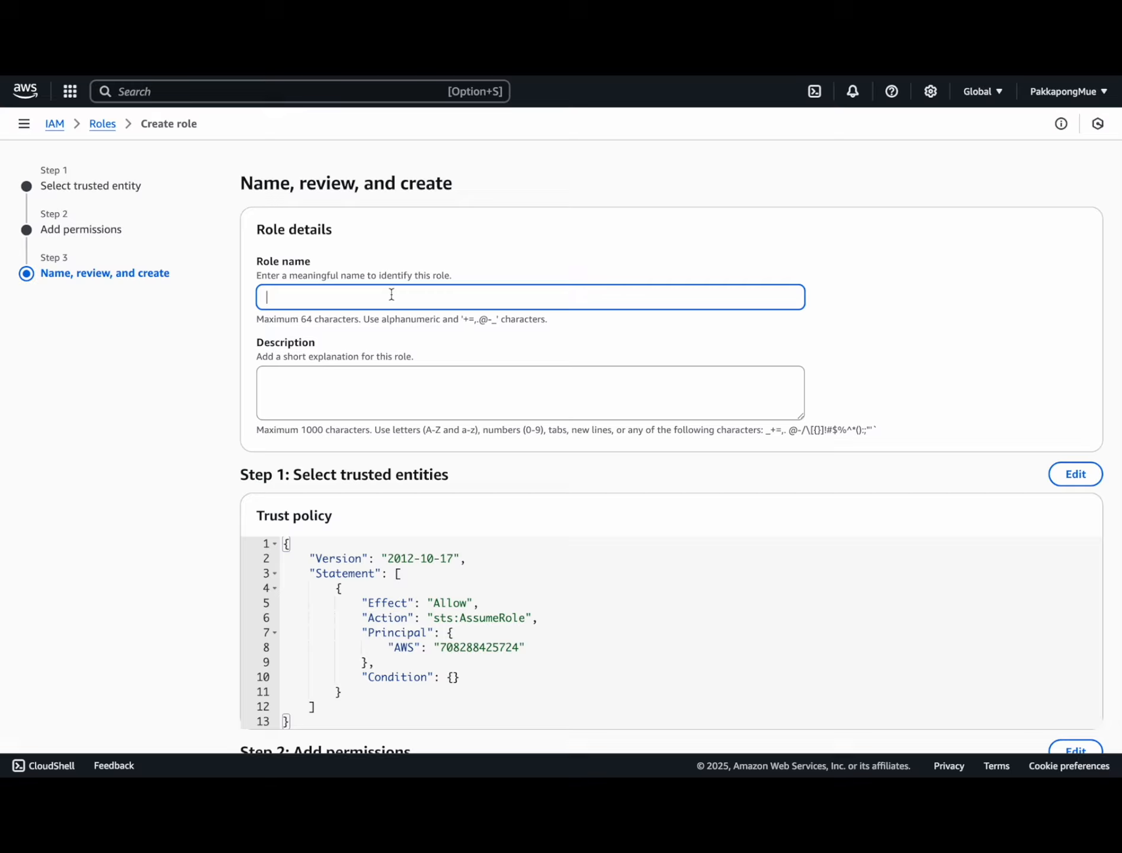
text(TranslateAccess)
scroll(606, 341, down, 7)
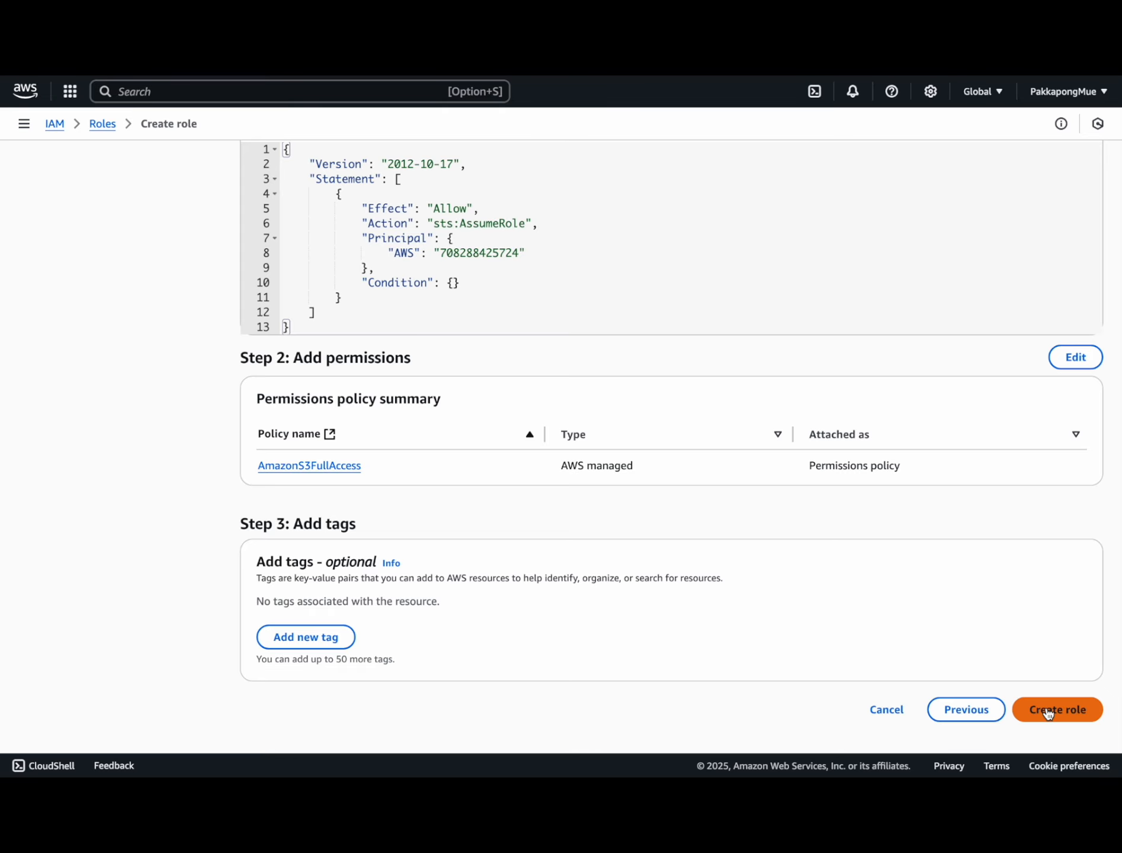
click(1048, 714)
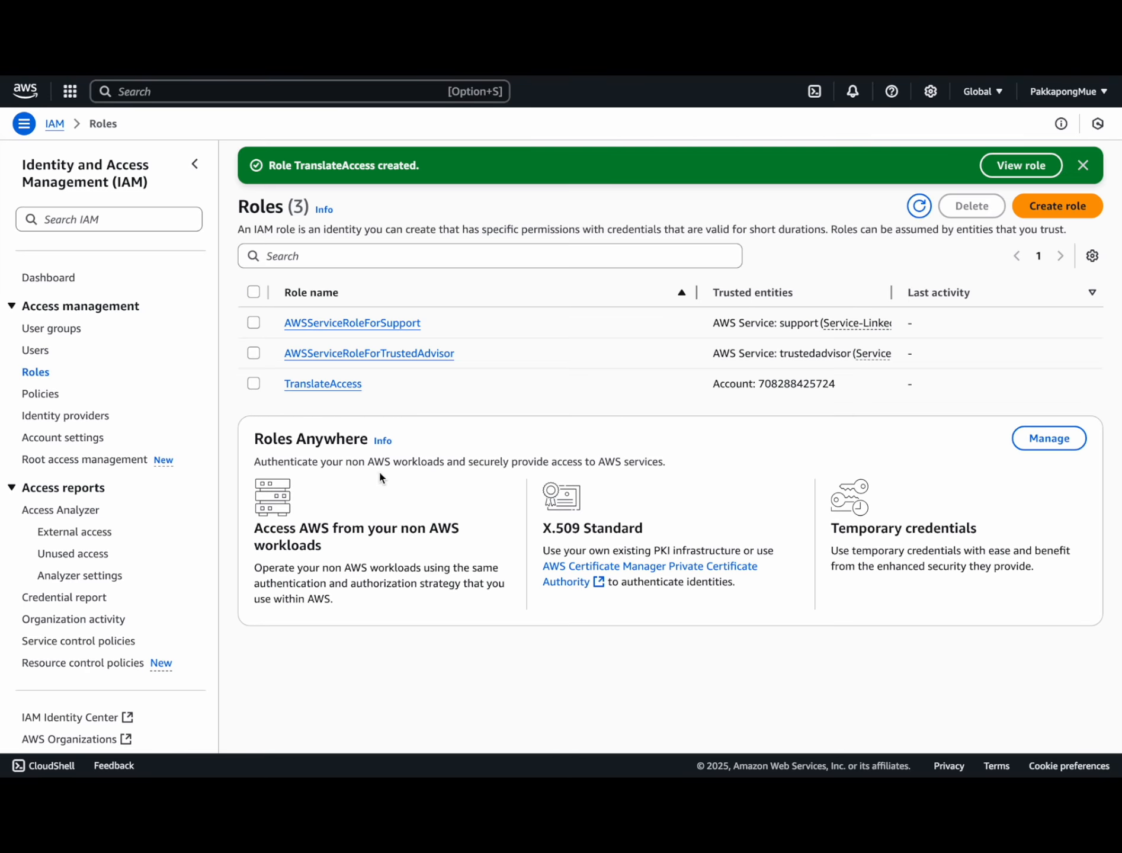
click(332, 385)
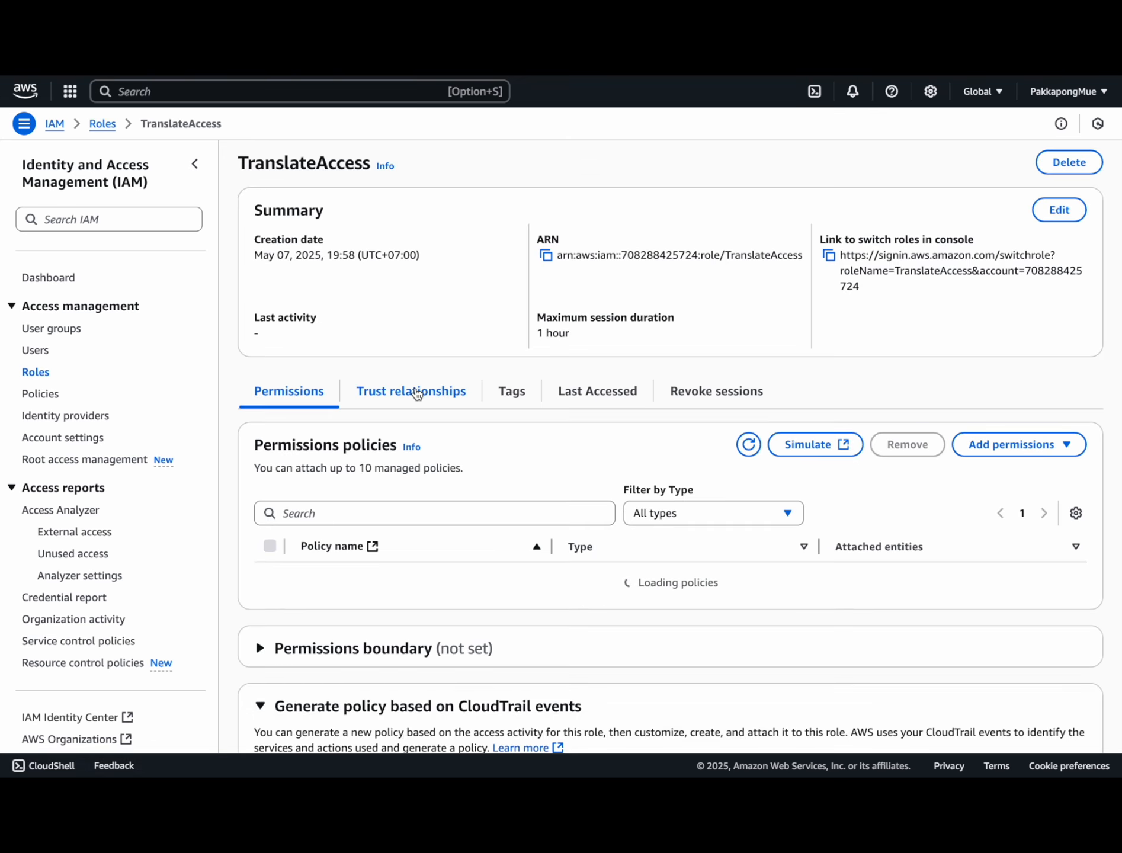
Step: Add translate.aws.internal and translate.amazonaws.com as service principals in TranslateAccess's trust policy
click(398, 392)
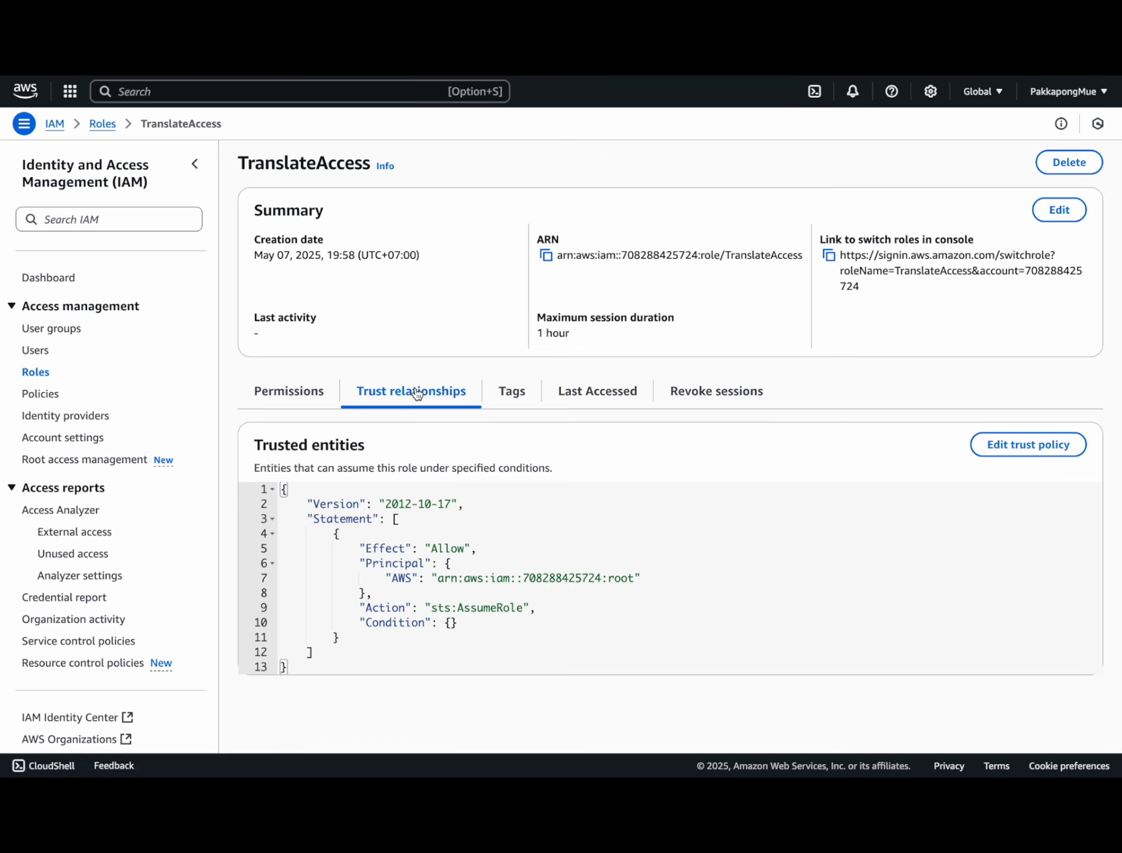
click(1030, 446)
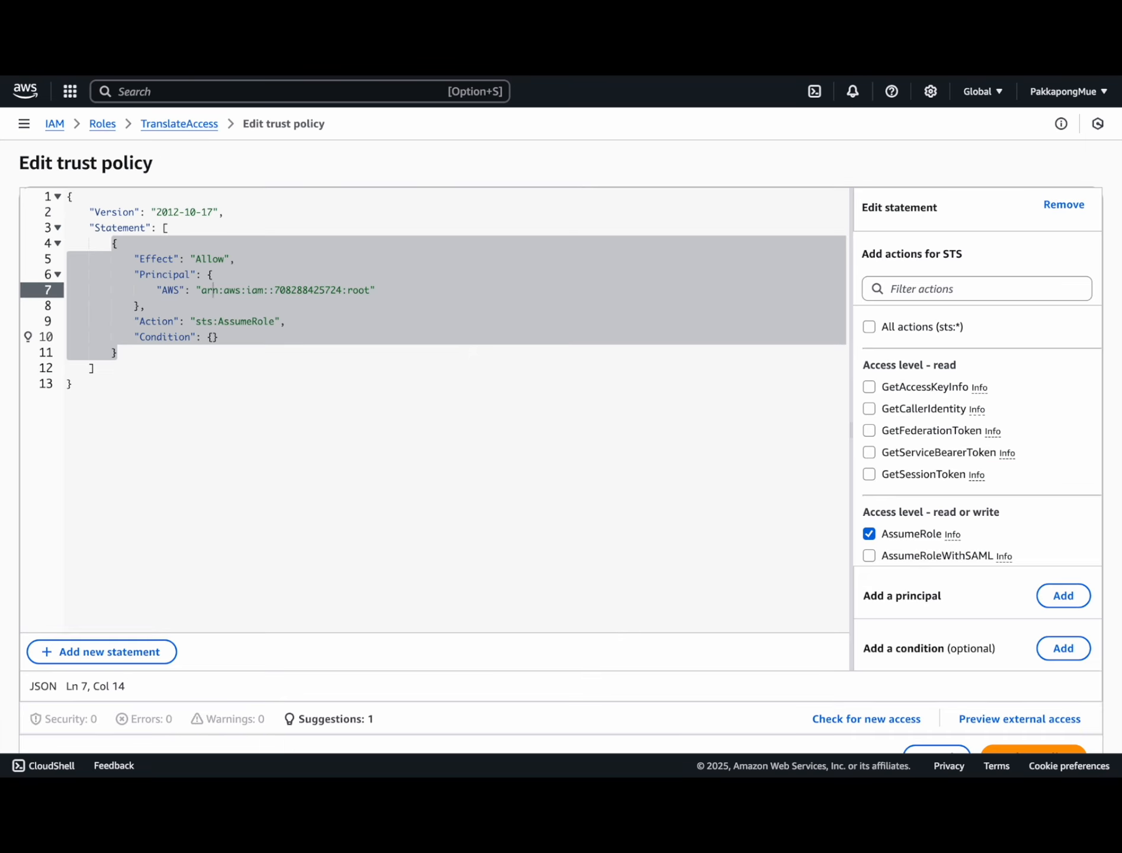
click(222, 277)
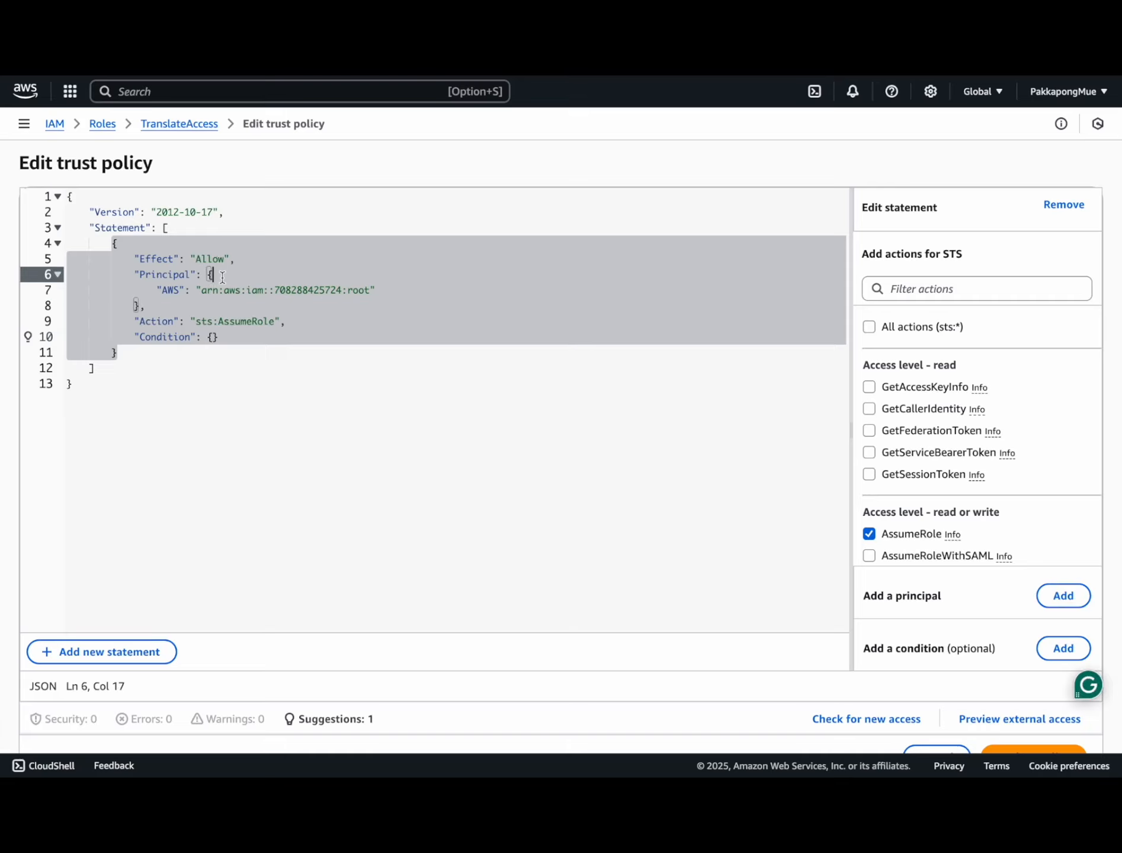
key(Return)
text("Service": ["translate.aws.internal", "translate.amazonaws.com"],)
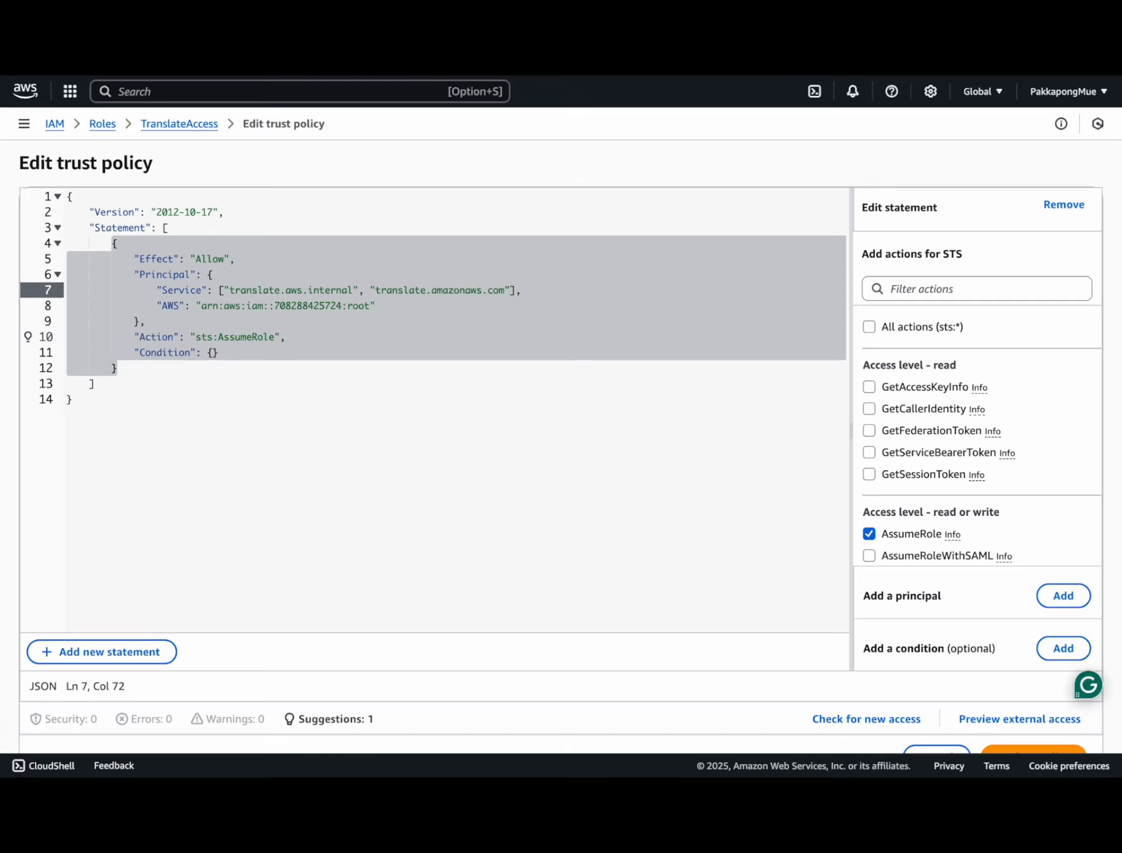
scroll(911, 560, down, 3)
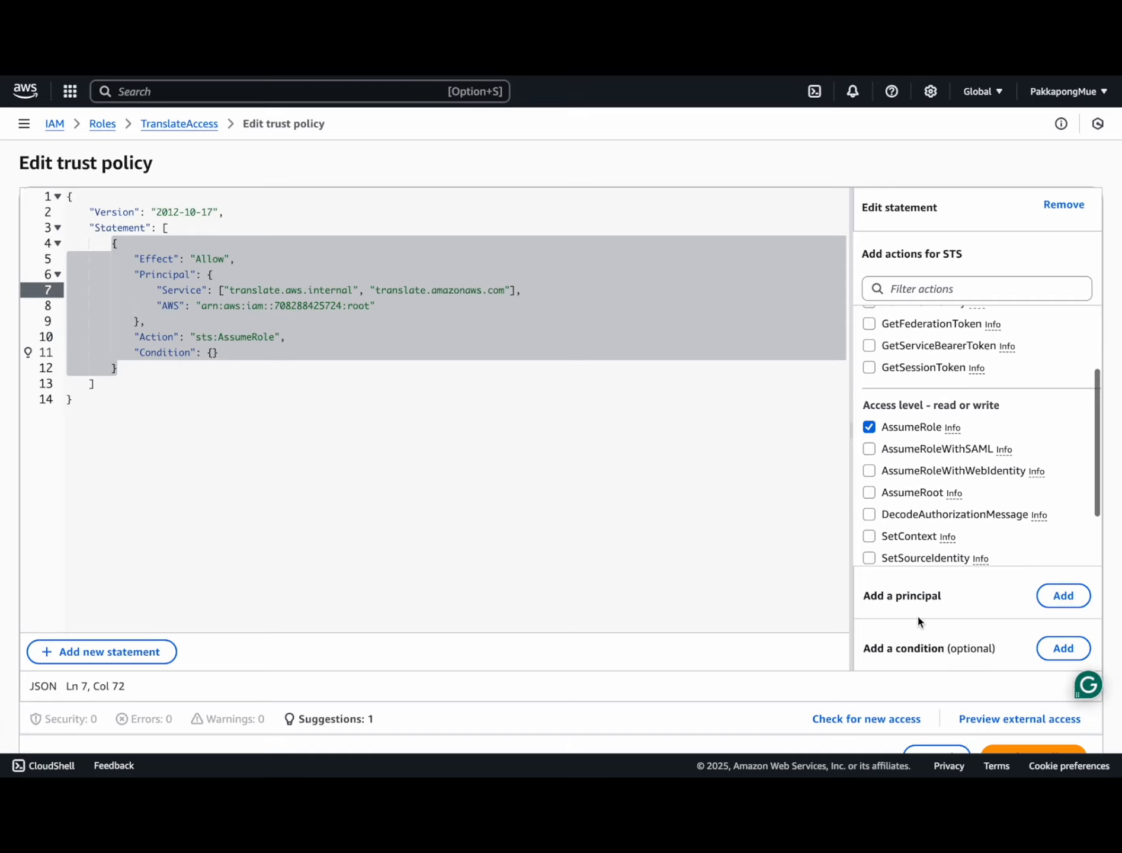
scroll(918, 614, down, 2)
click(1007, 698)
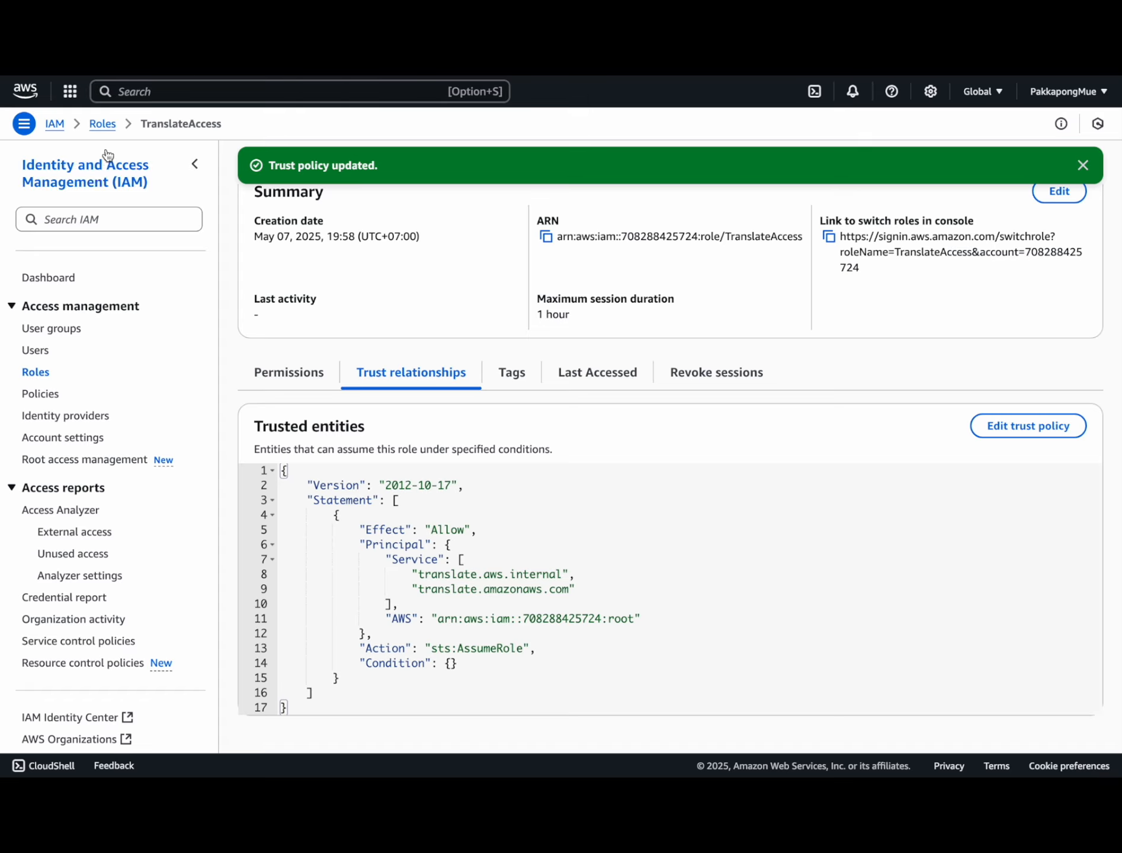
click(155, 92)
text(translate)
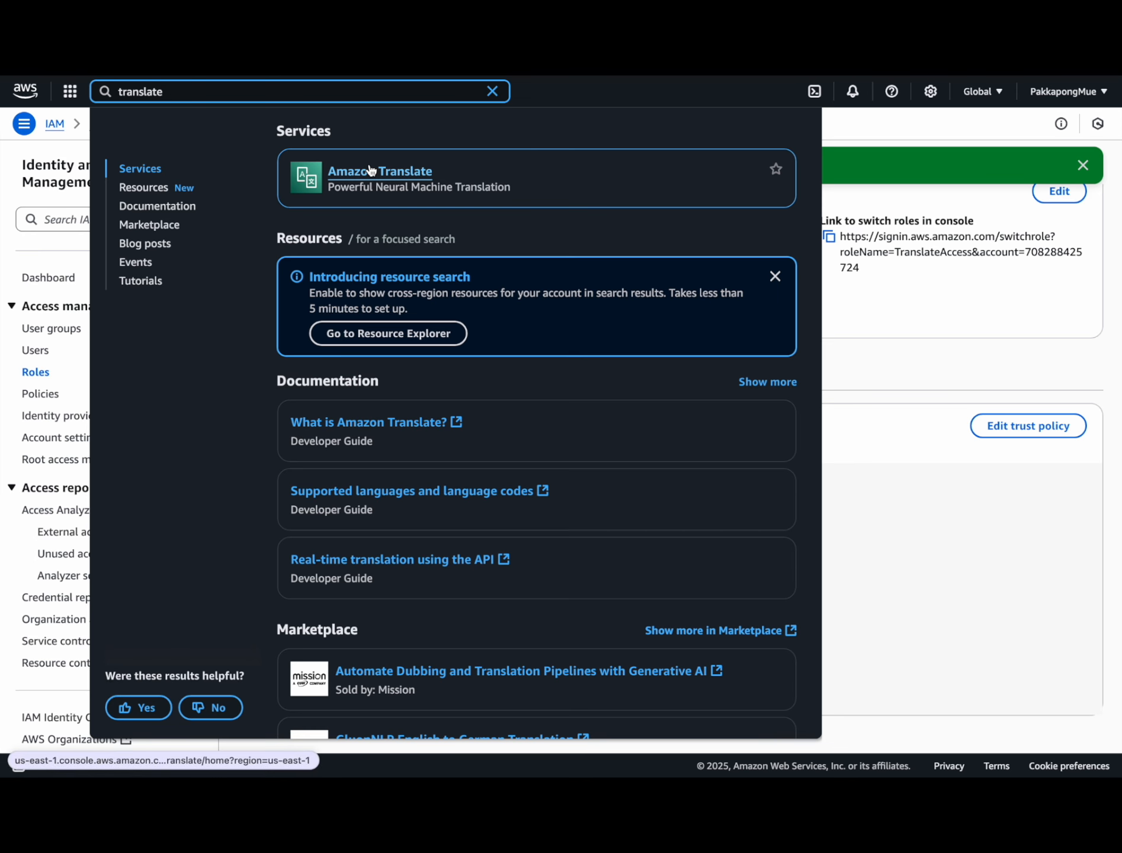
Step: Create the English–Thai terminology CustomTerminology in Amazon Translate from CustomTerminology.csv
click(369, 170)
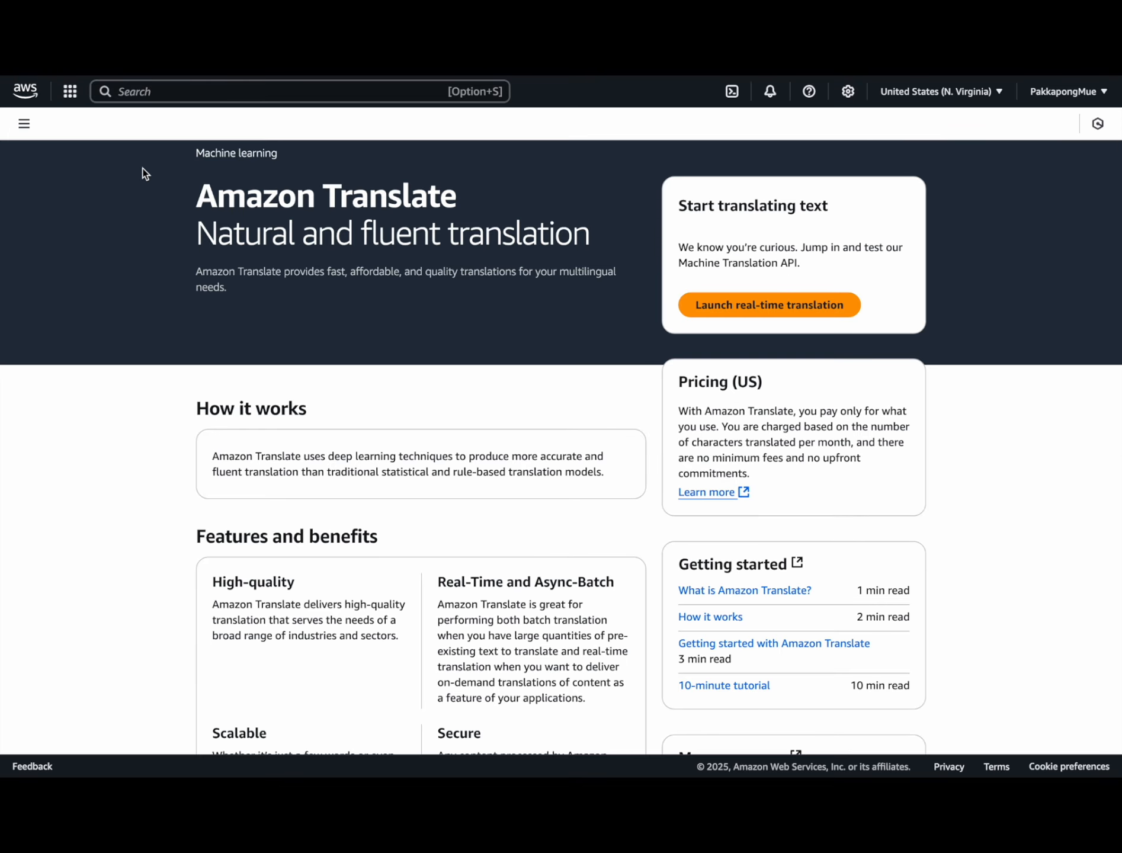
click(23, 124)
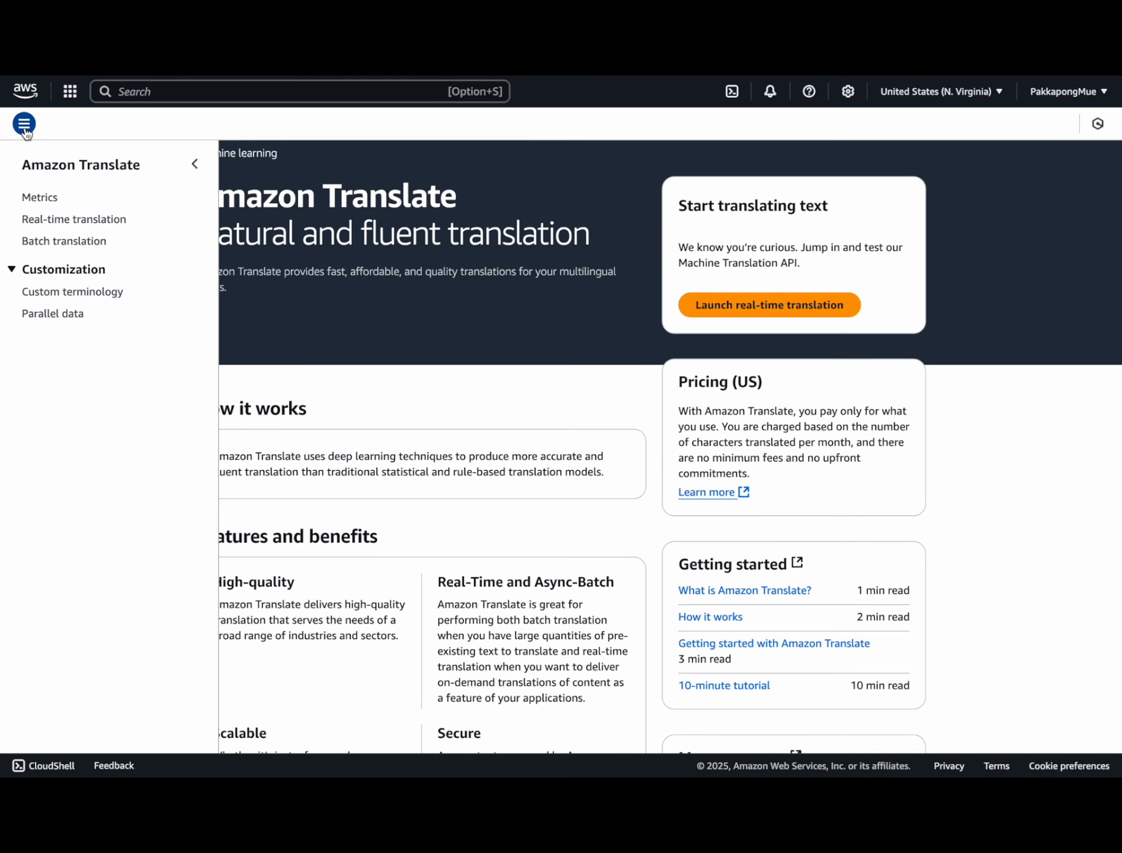
click(84, 292)
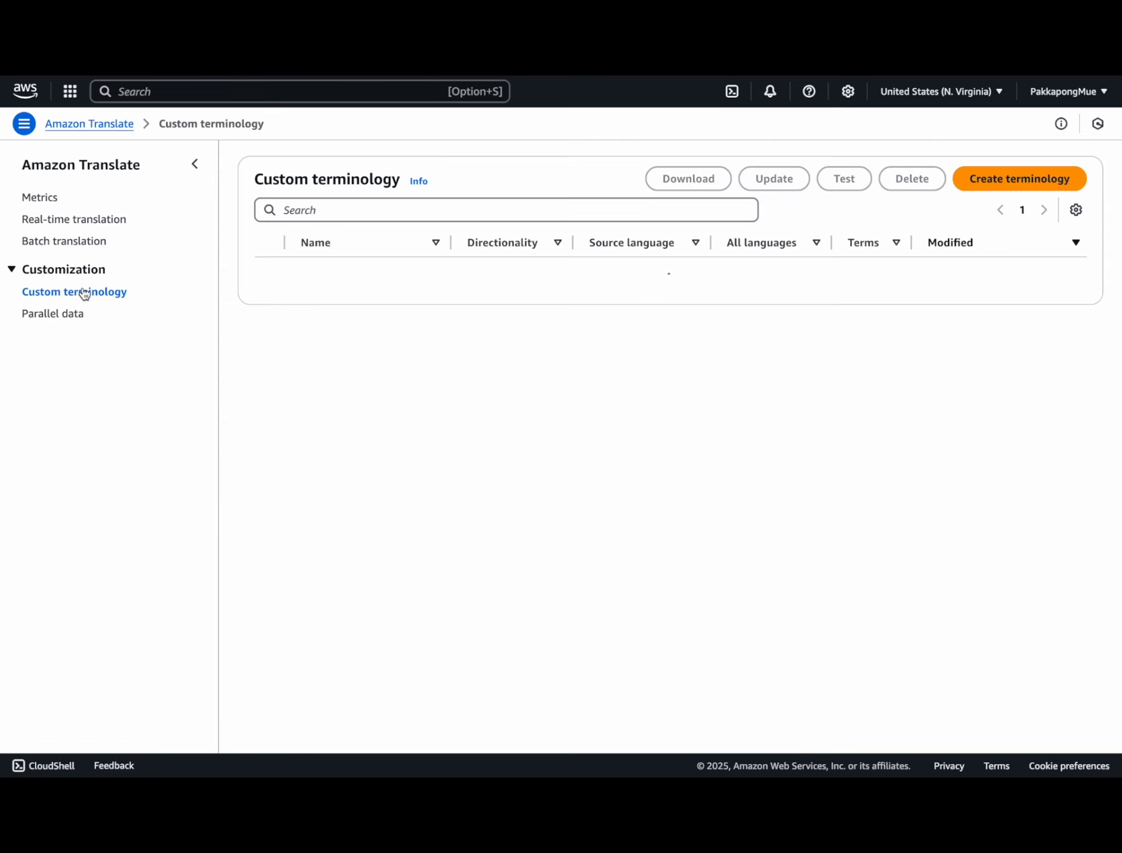
click(974, 179)
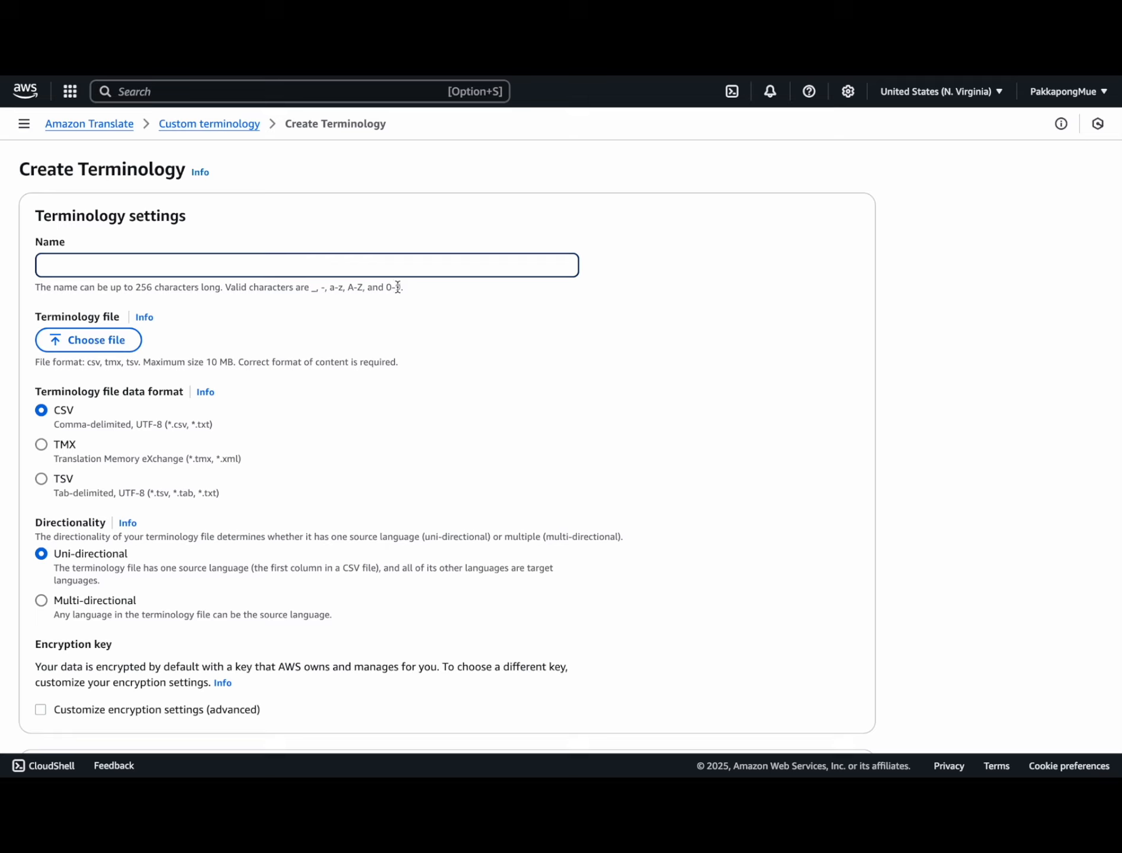
text(CustomTerminology)
click(94, 342)
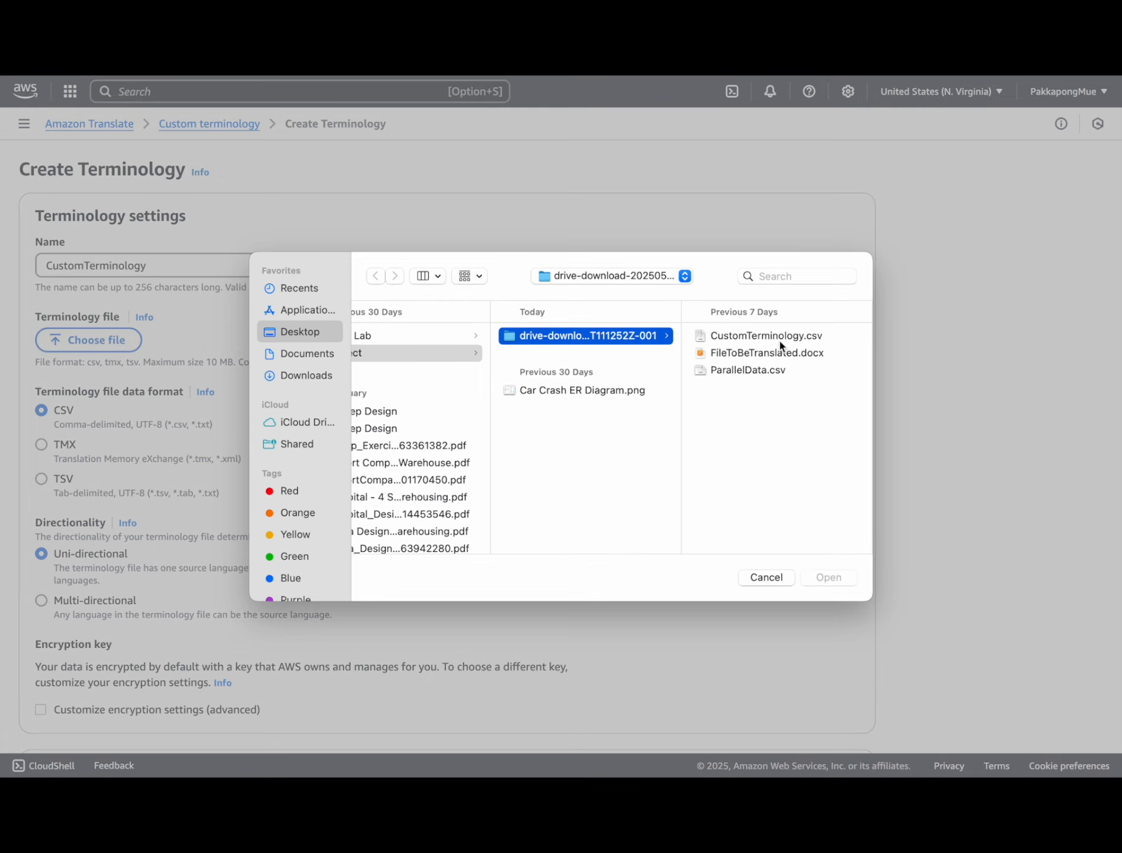
click(777, 337)
click(827, 576)
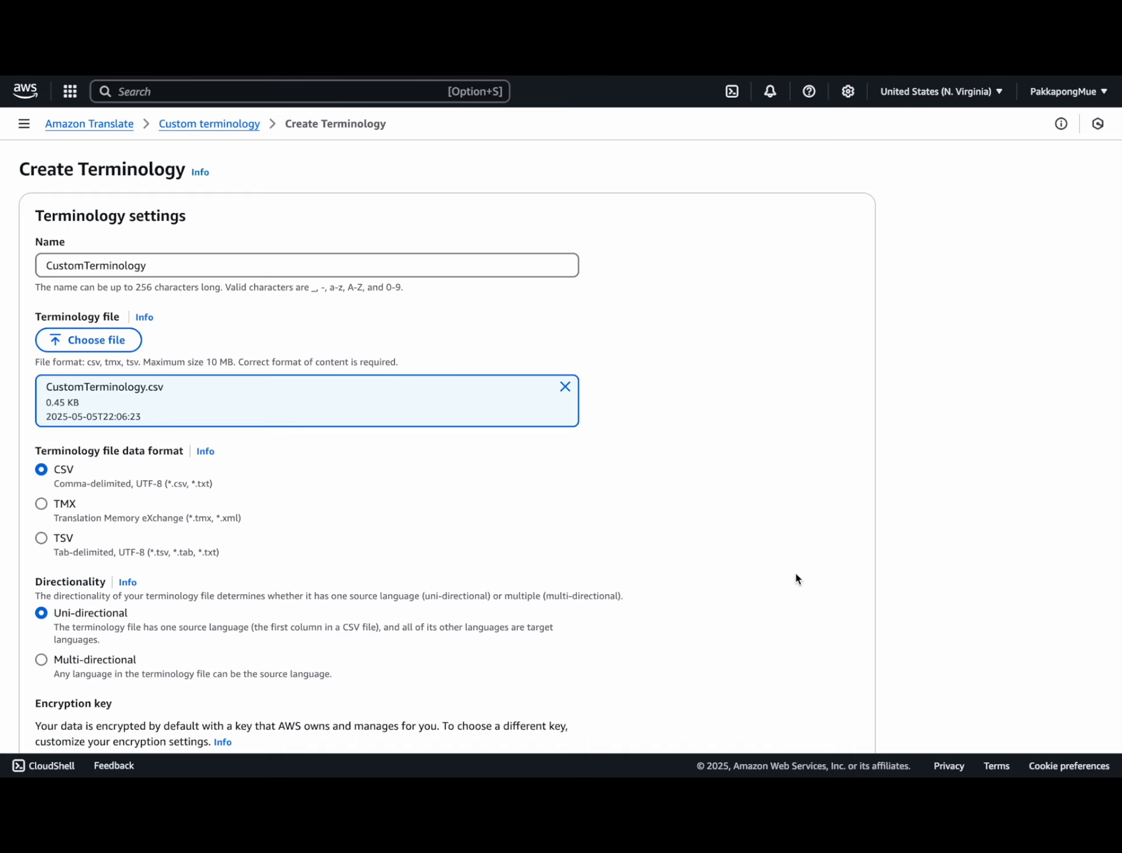
scroll(544, 477, down, 5)
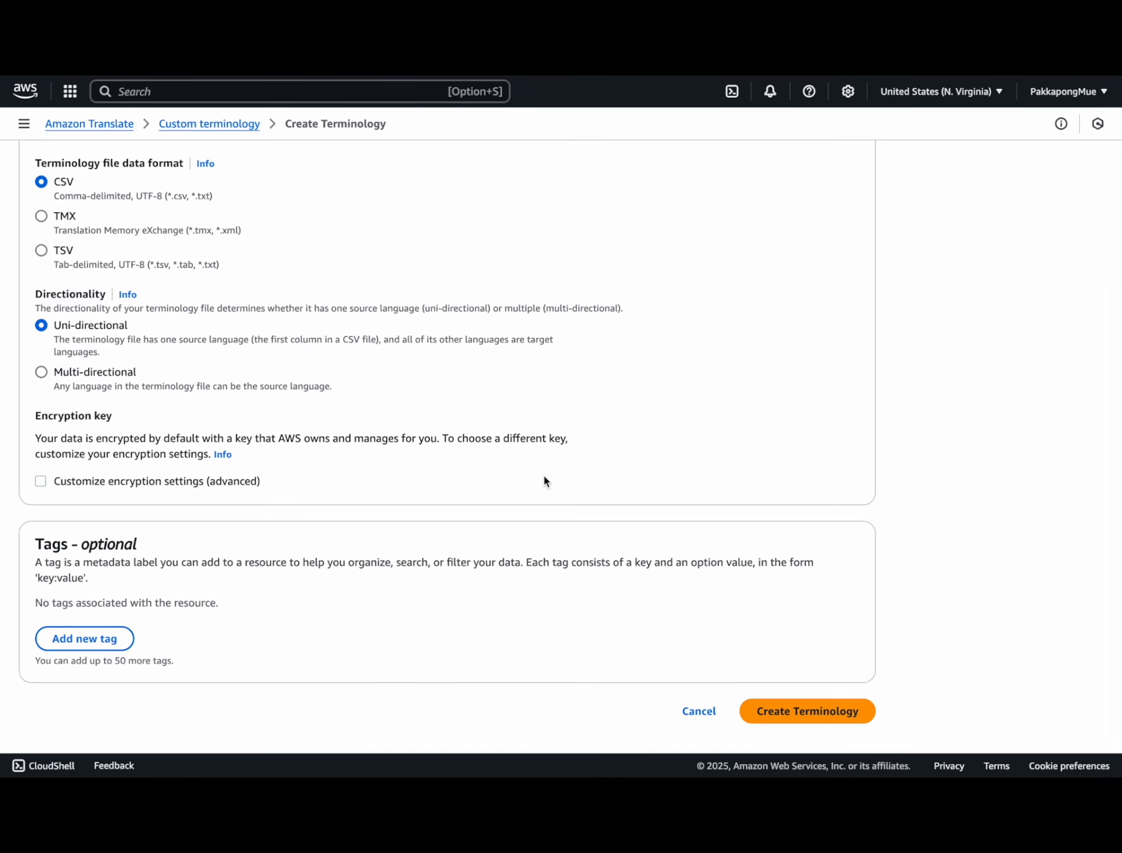
click(809, 721)
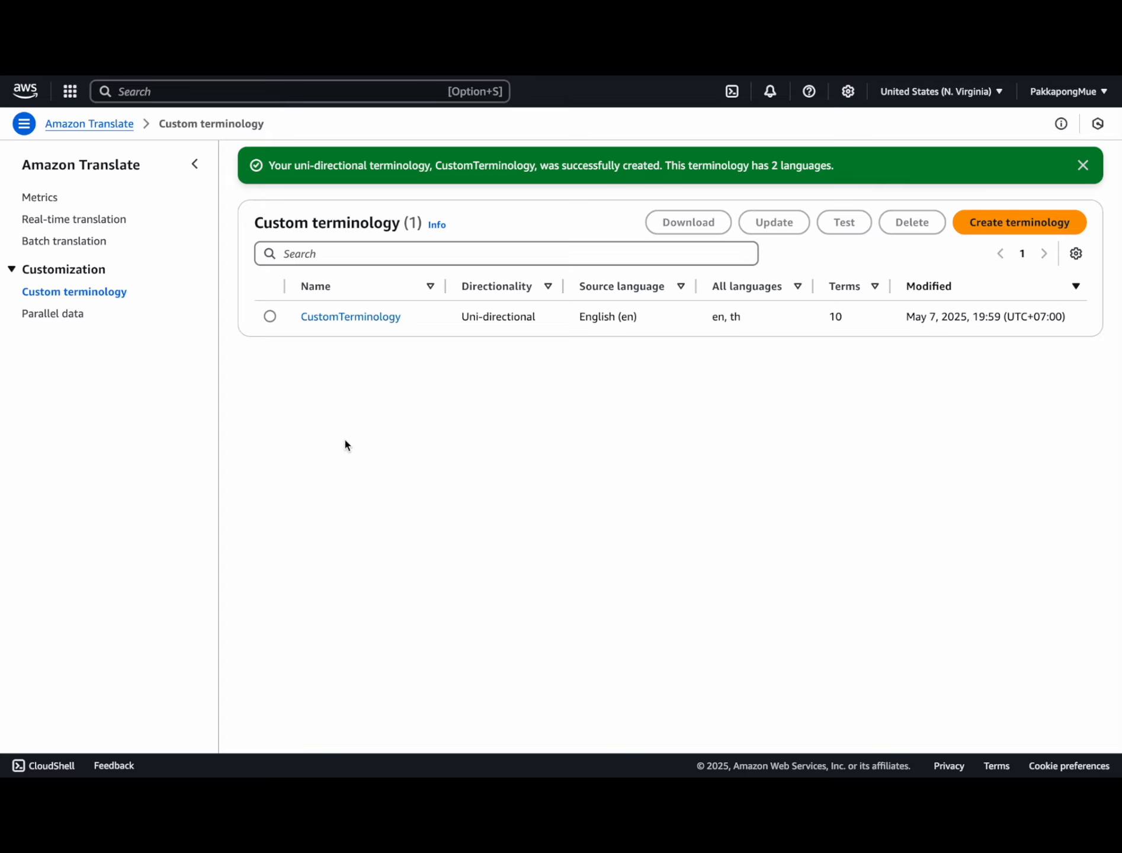
click(65, 315)
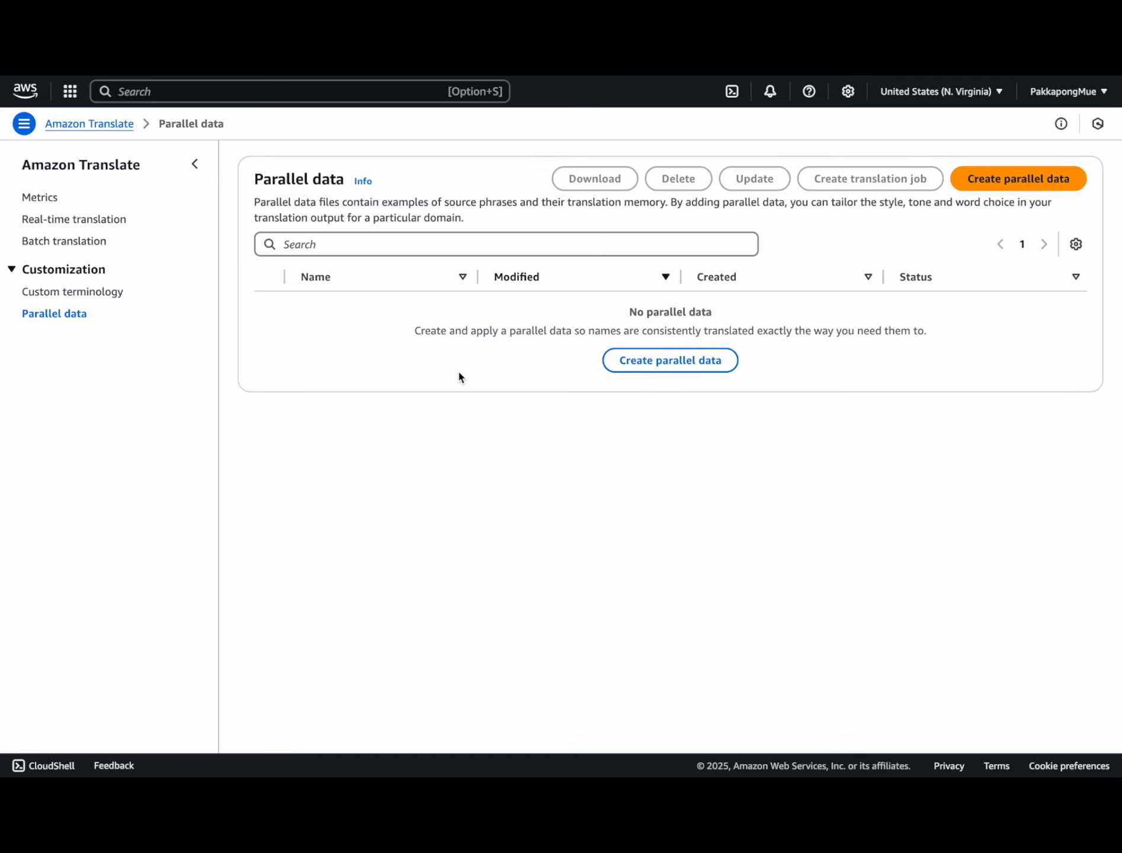
Step: Create parallel data named ParallelData from ParallelData.csv, uploaded to a new S3 bucket
click(1006, 181)
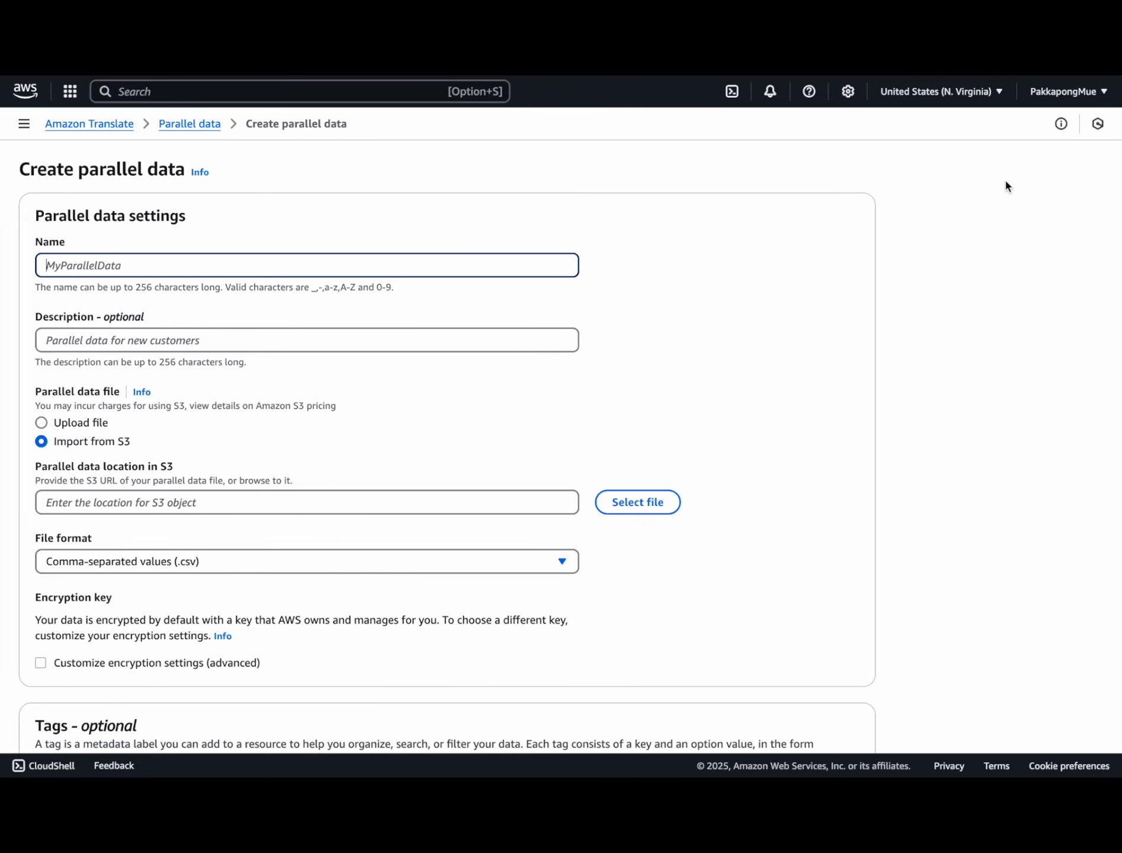
text(ParallelData)
click(41, 423)
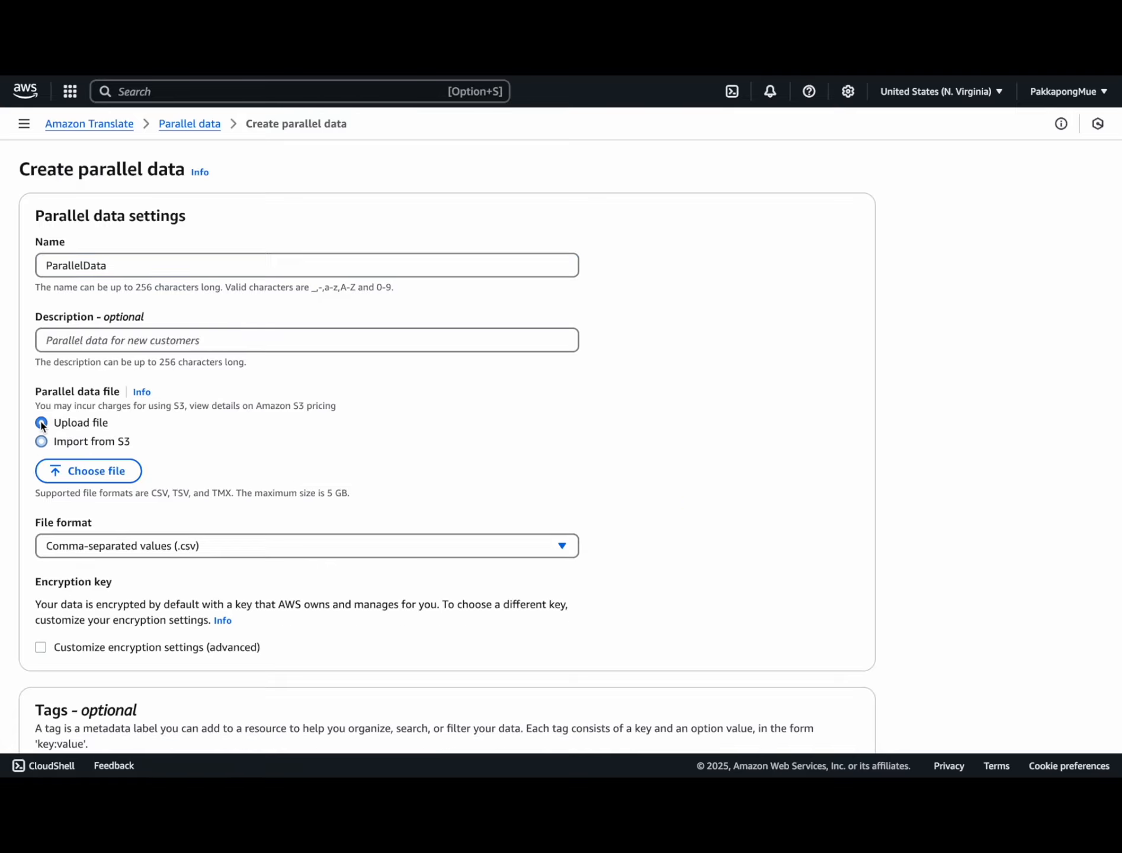
click(80, 473)
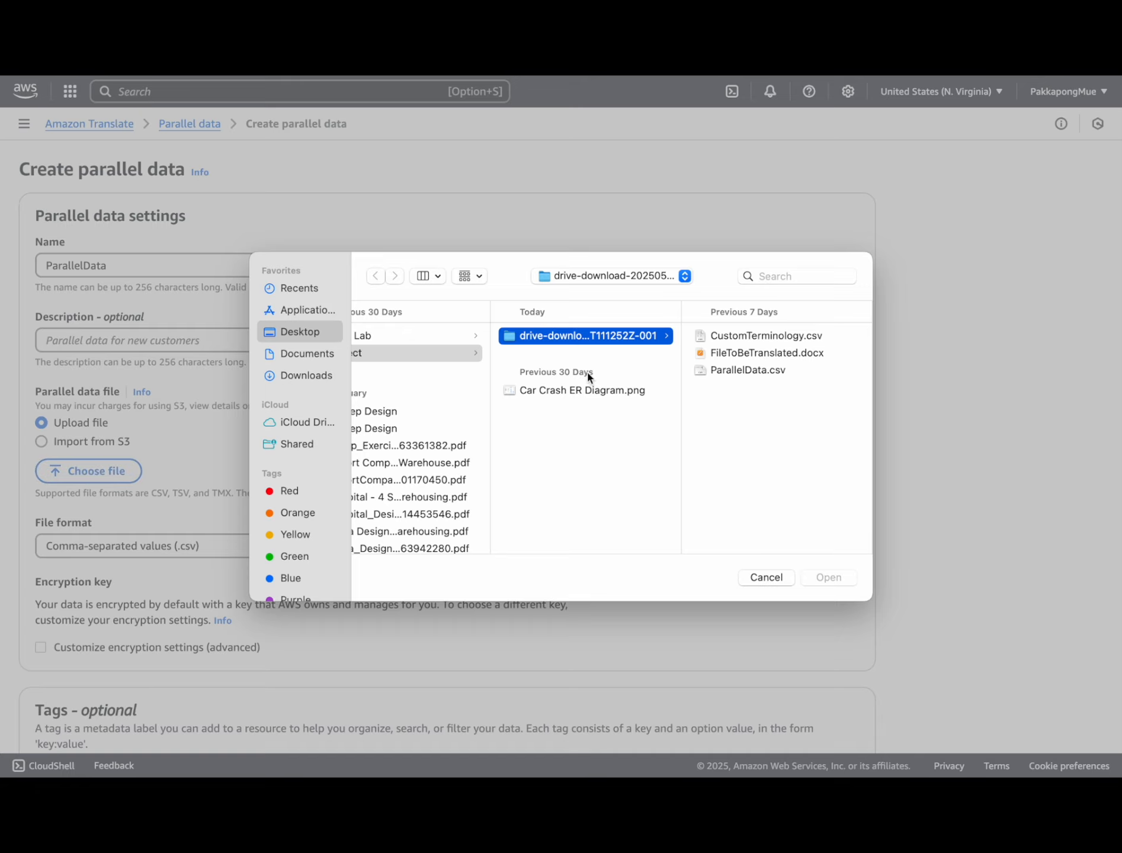
click(755, 371)
click(824, 578)
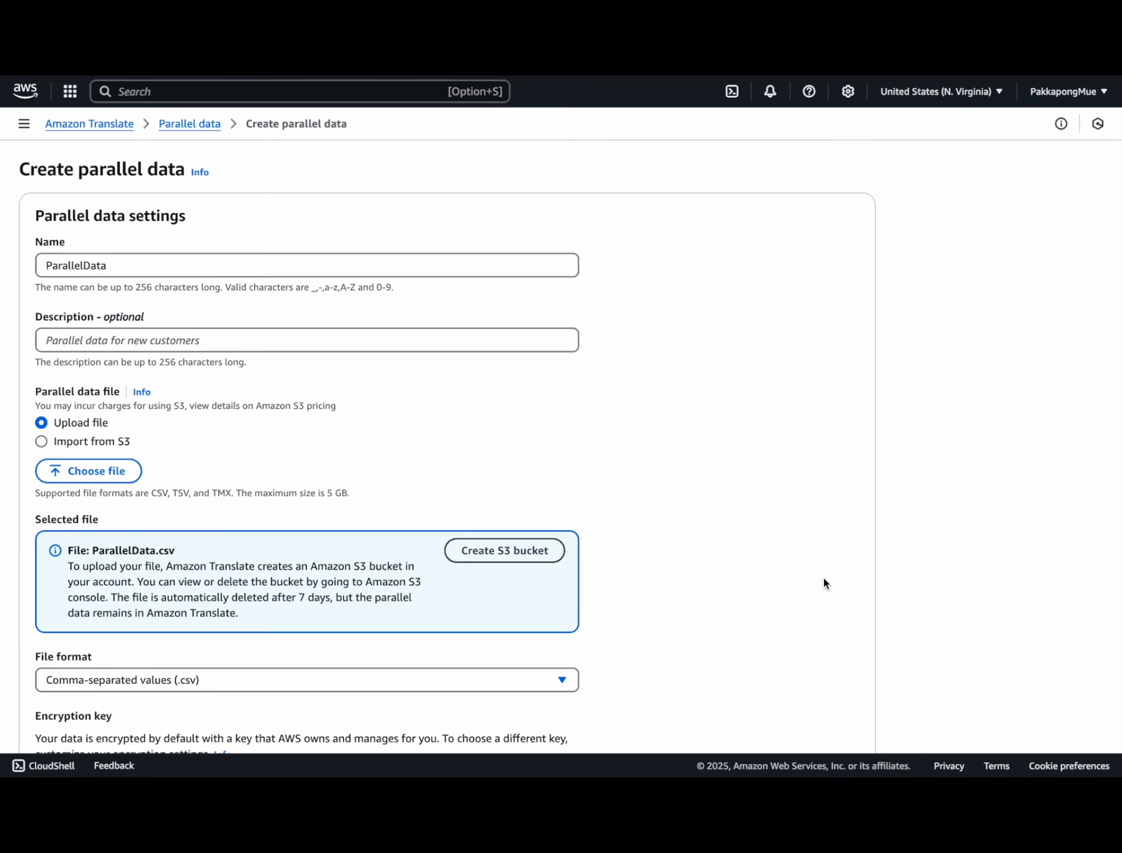
click(511, 554)
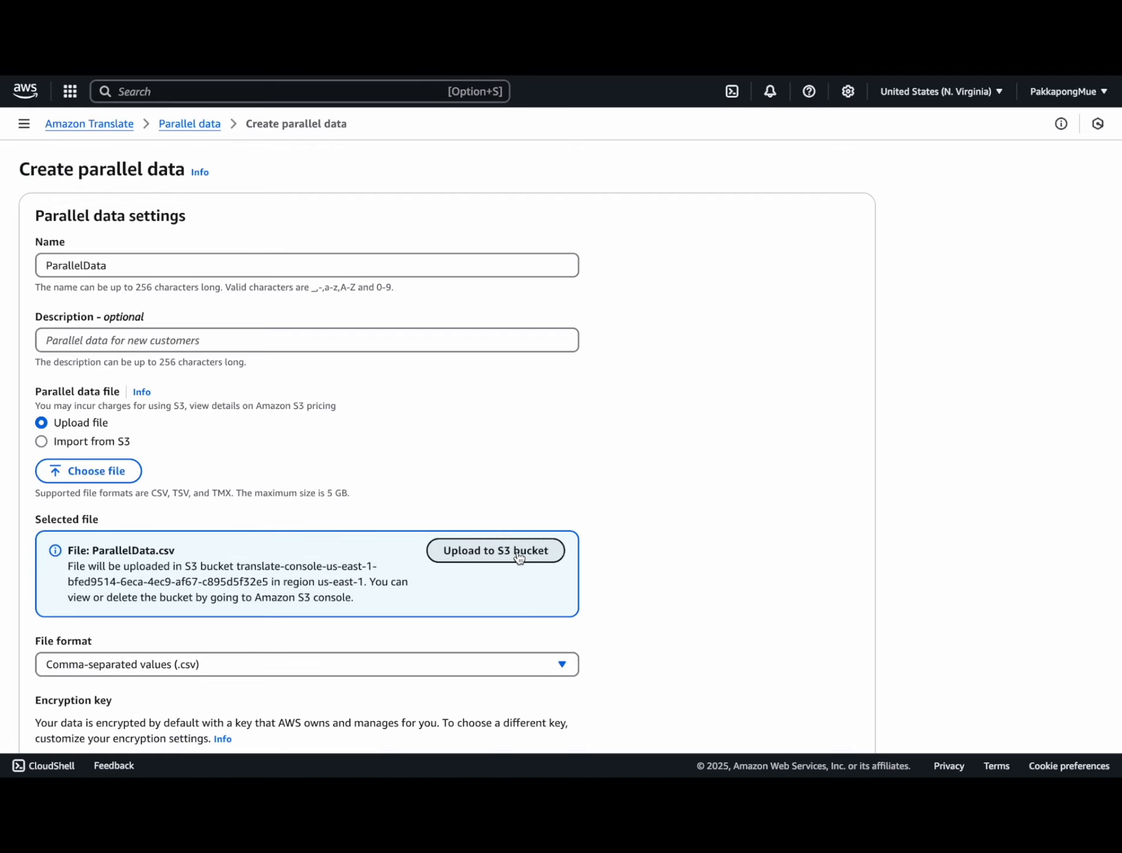
click(511, 556)
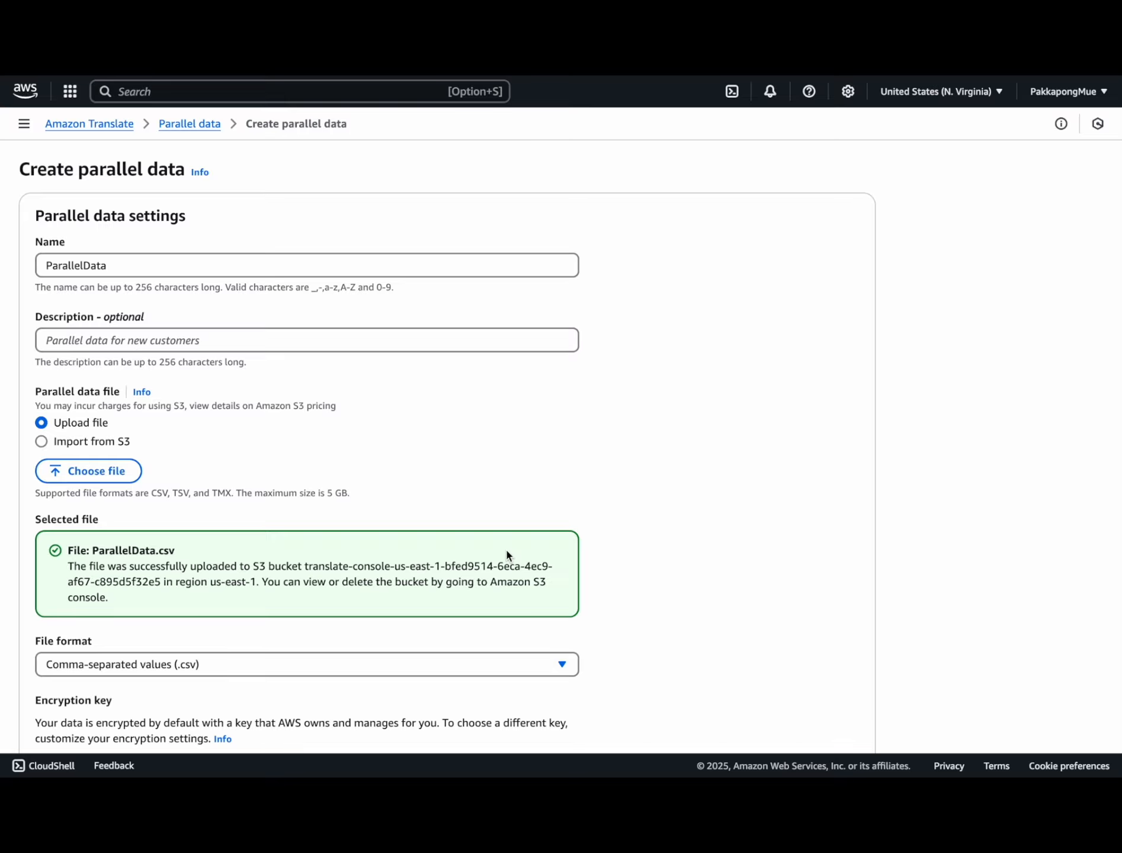
scroll(509, 555, down, 5)
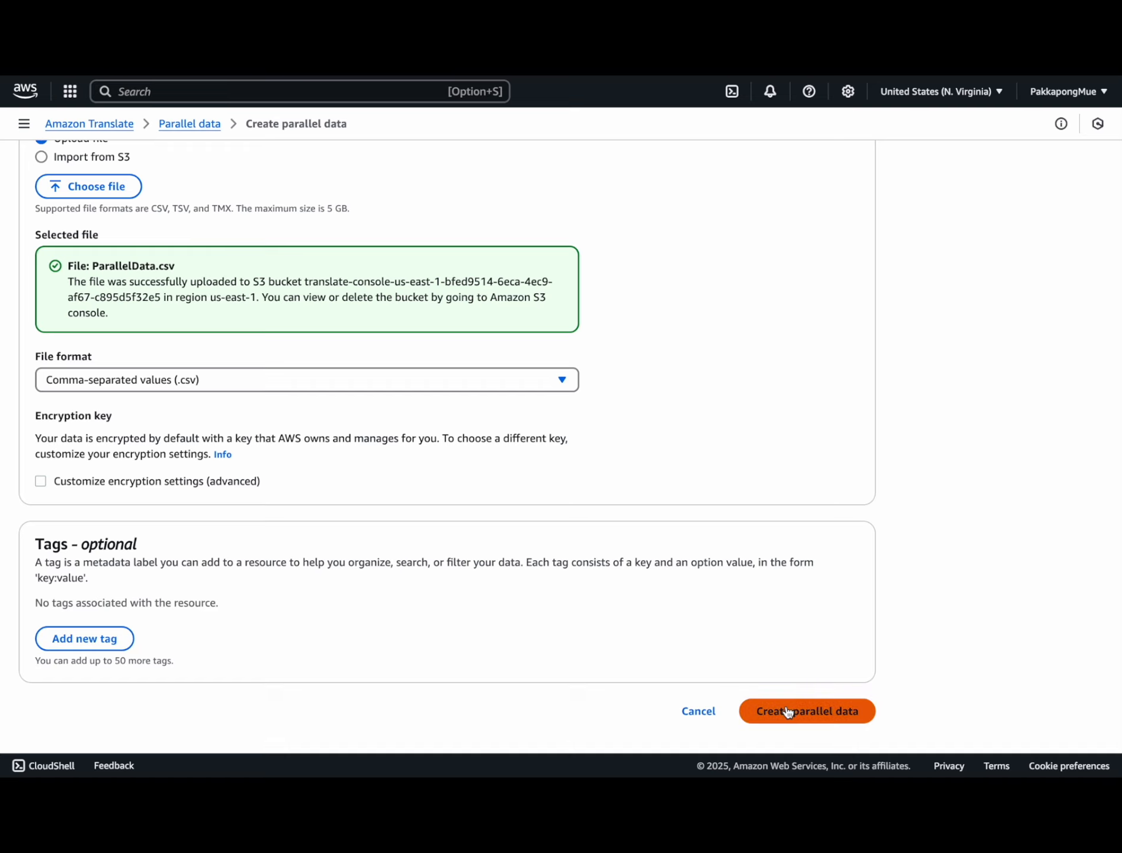
click(782, 705)
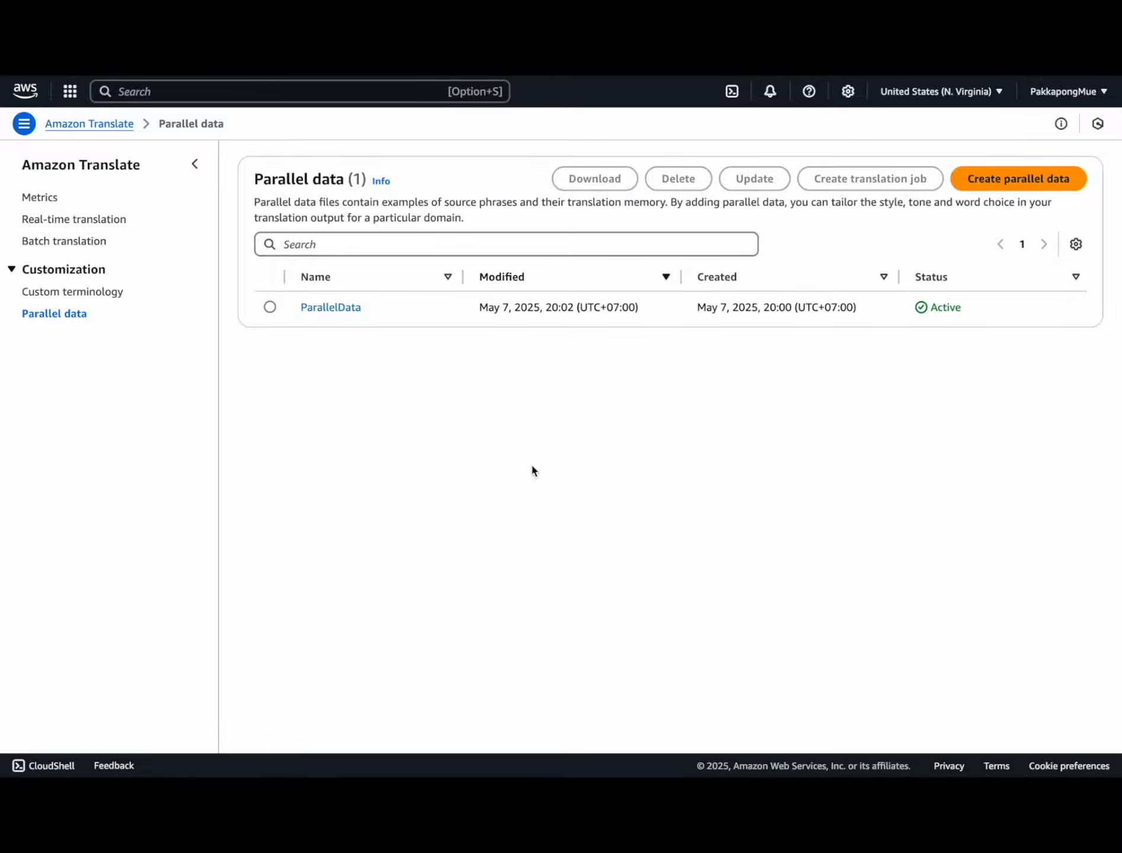
click(65, 242)
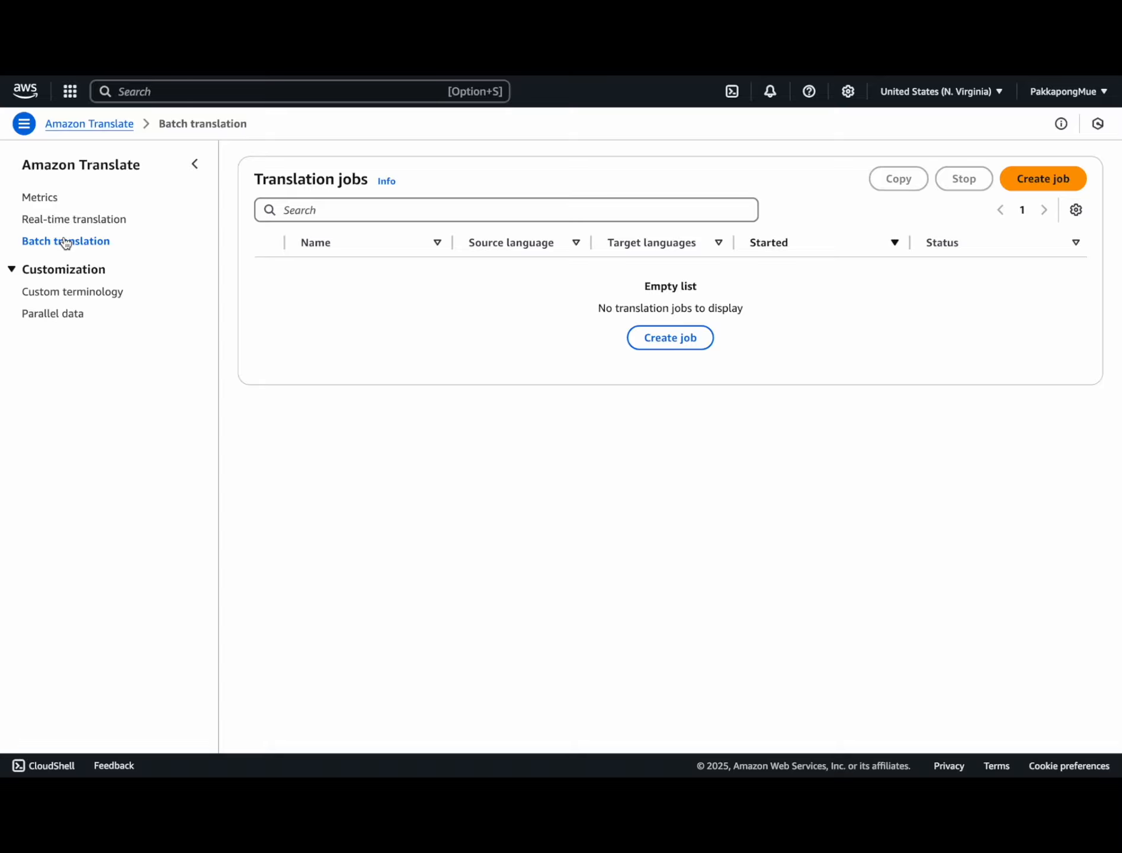
Step: Start a batch job named PharmaEnglishToThai translating English (en) to Thai (th)
click(1041, 178)
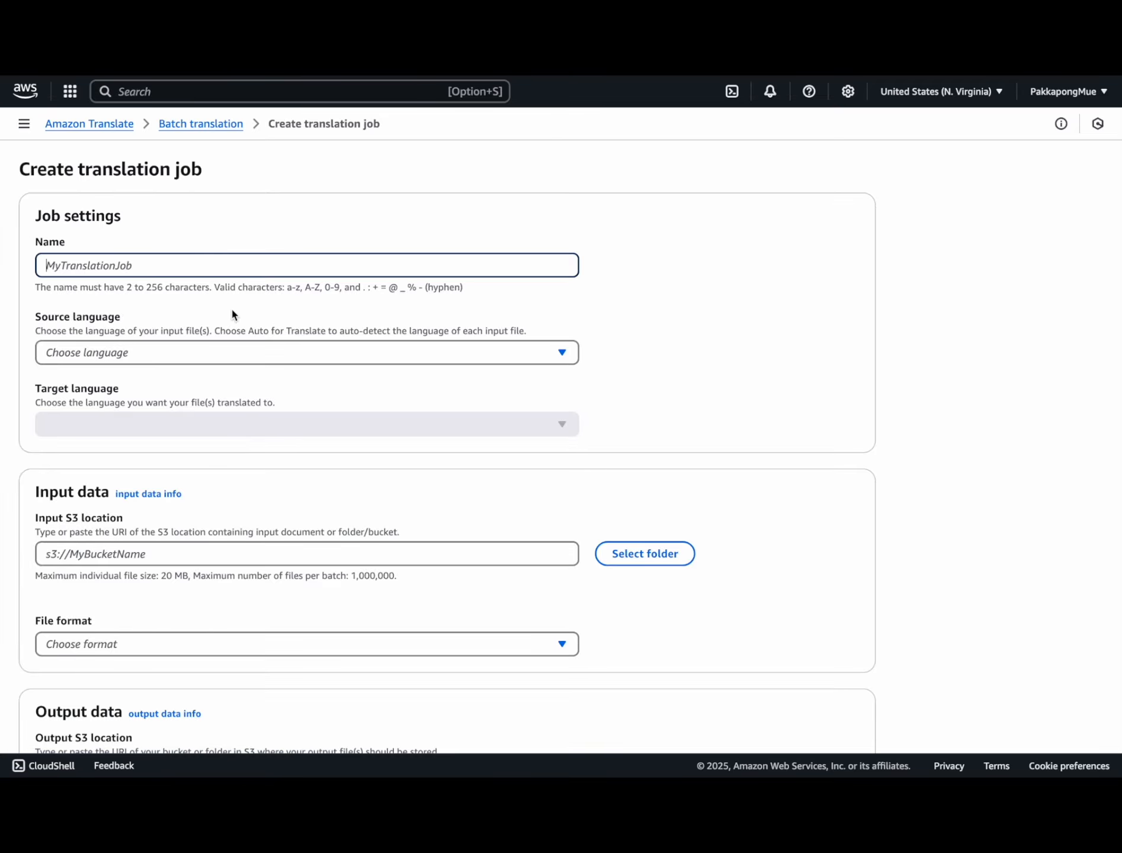
text(PharmaEnglishToThai)
click(123, 354)
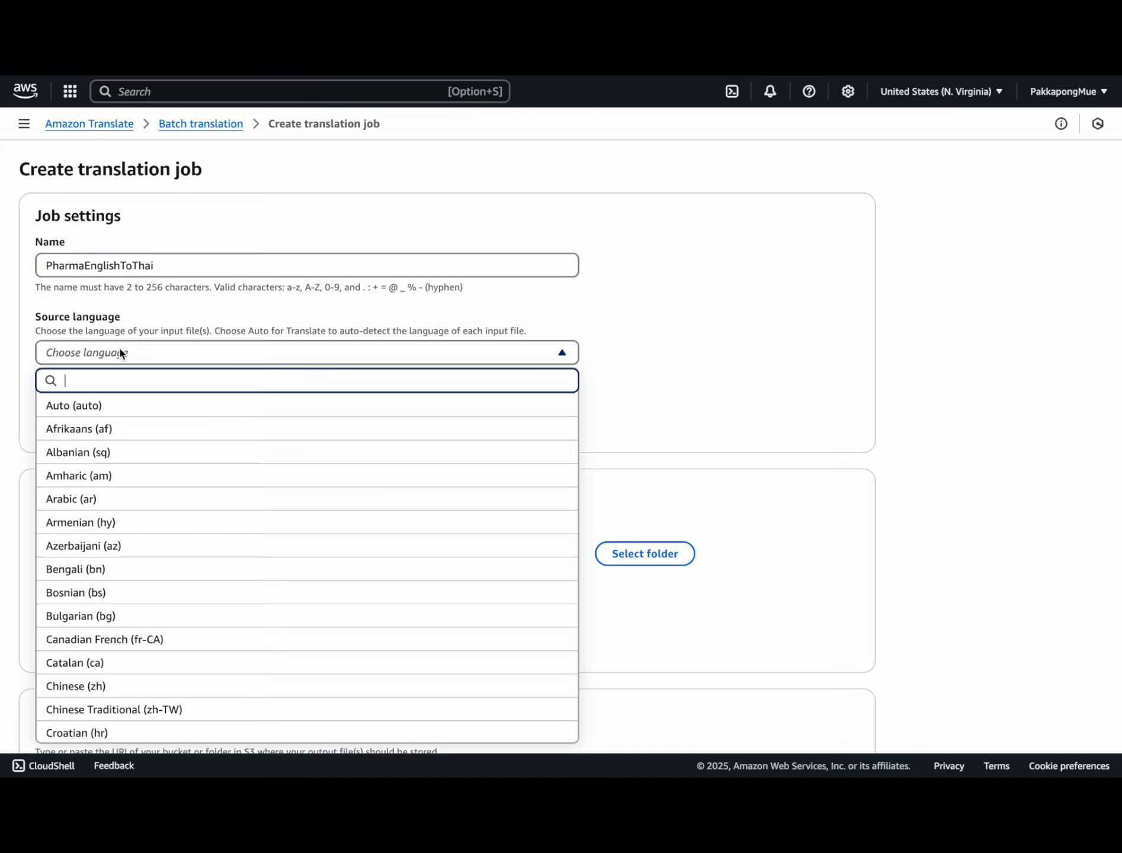
text(eng)
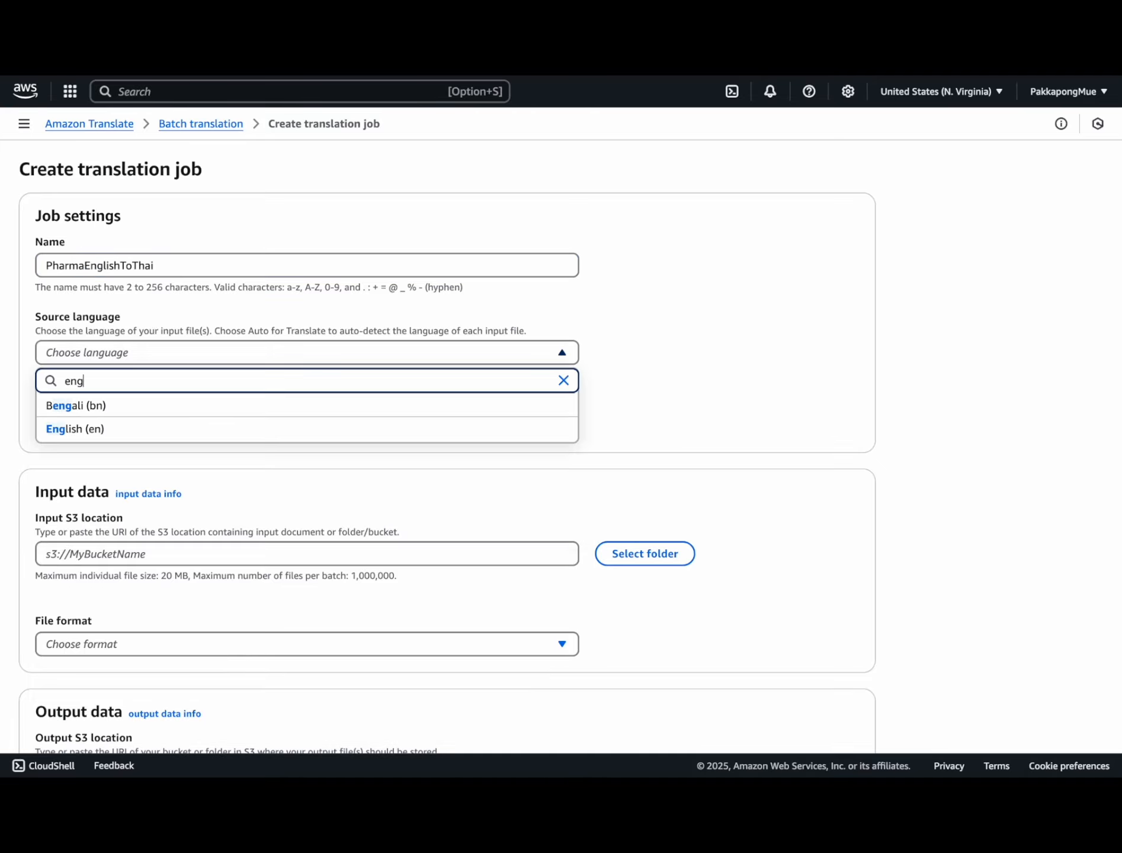
click(102, 429)
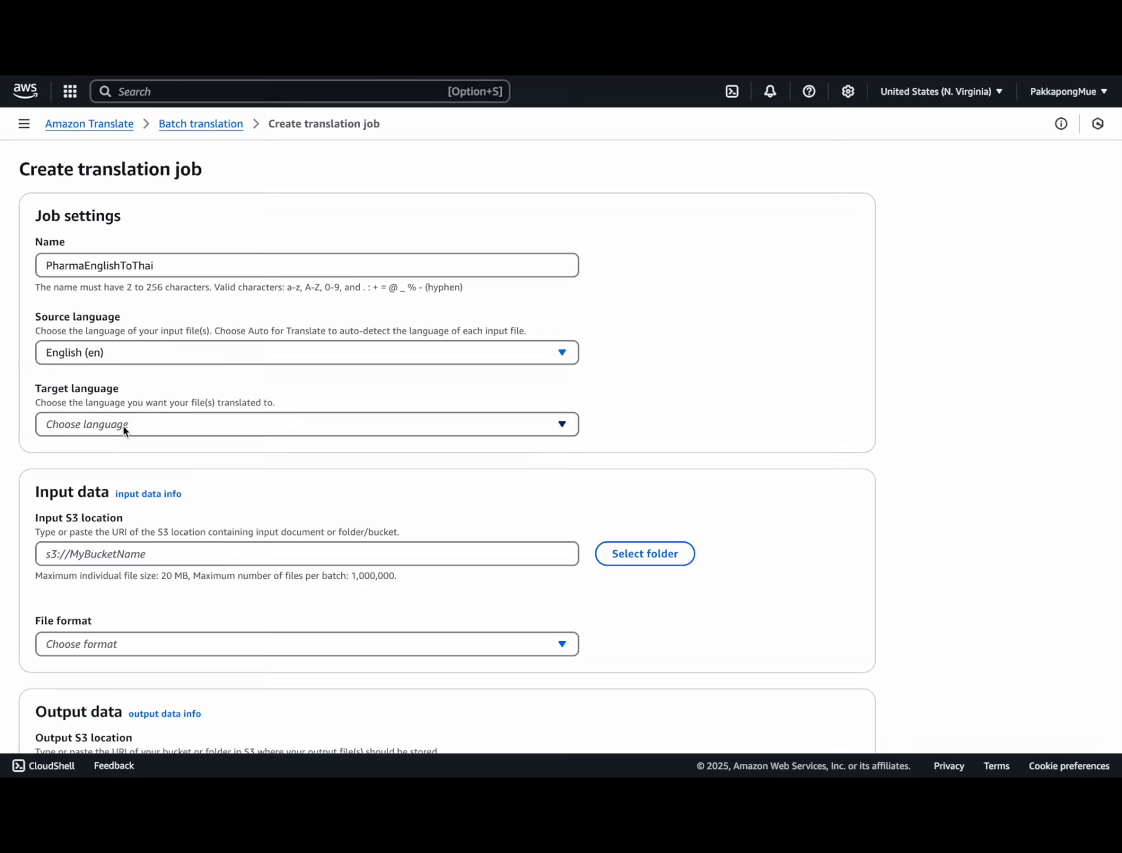
click(125, 428)
text(thai)
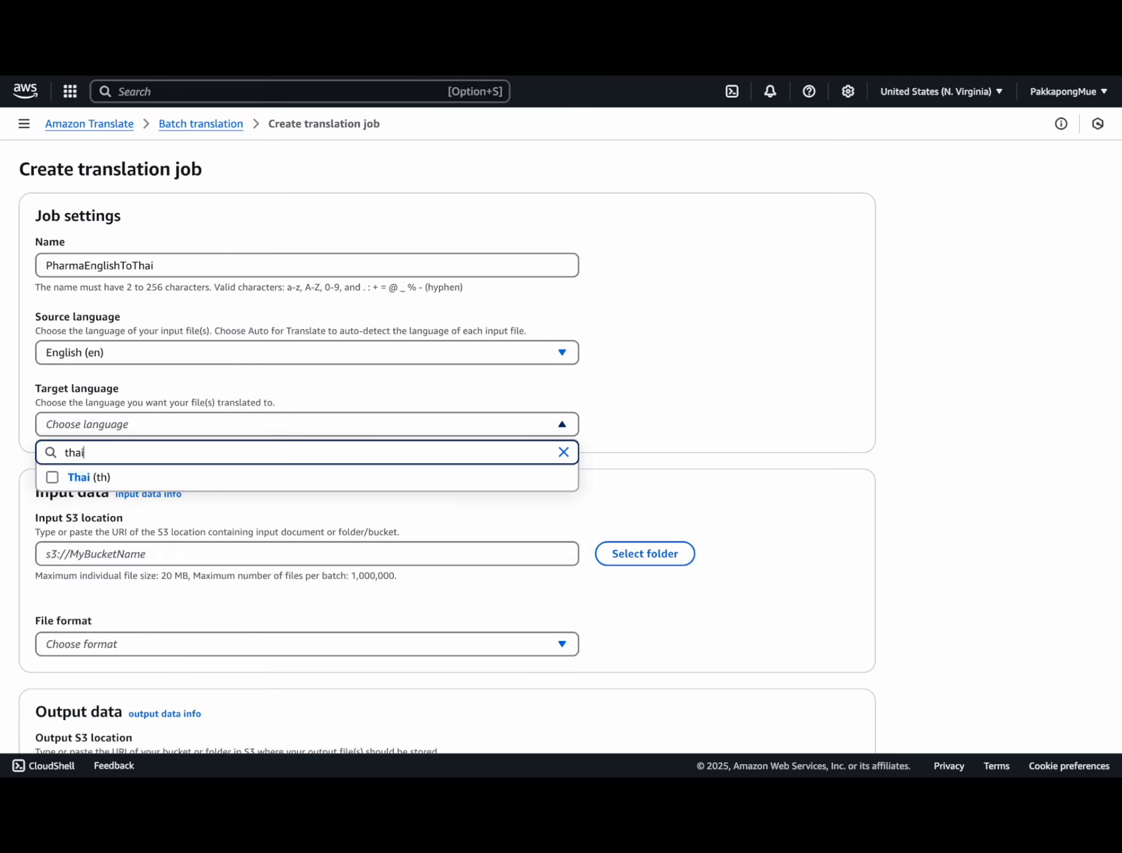
click(140, 487)
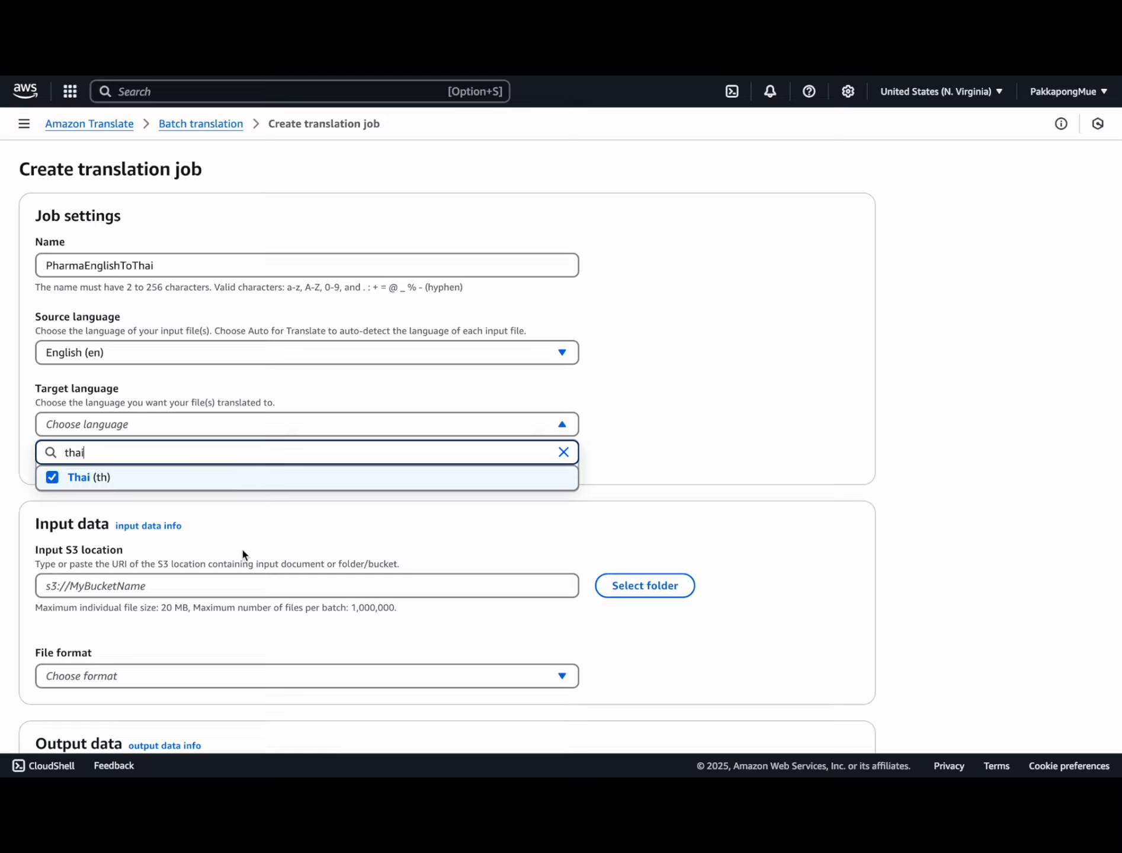
click(270, 527)
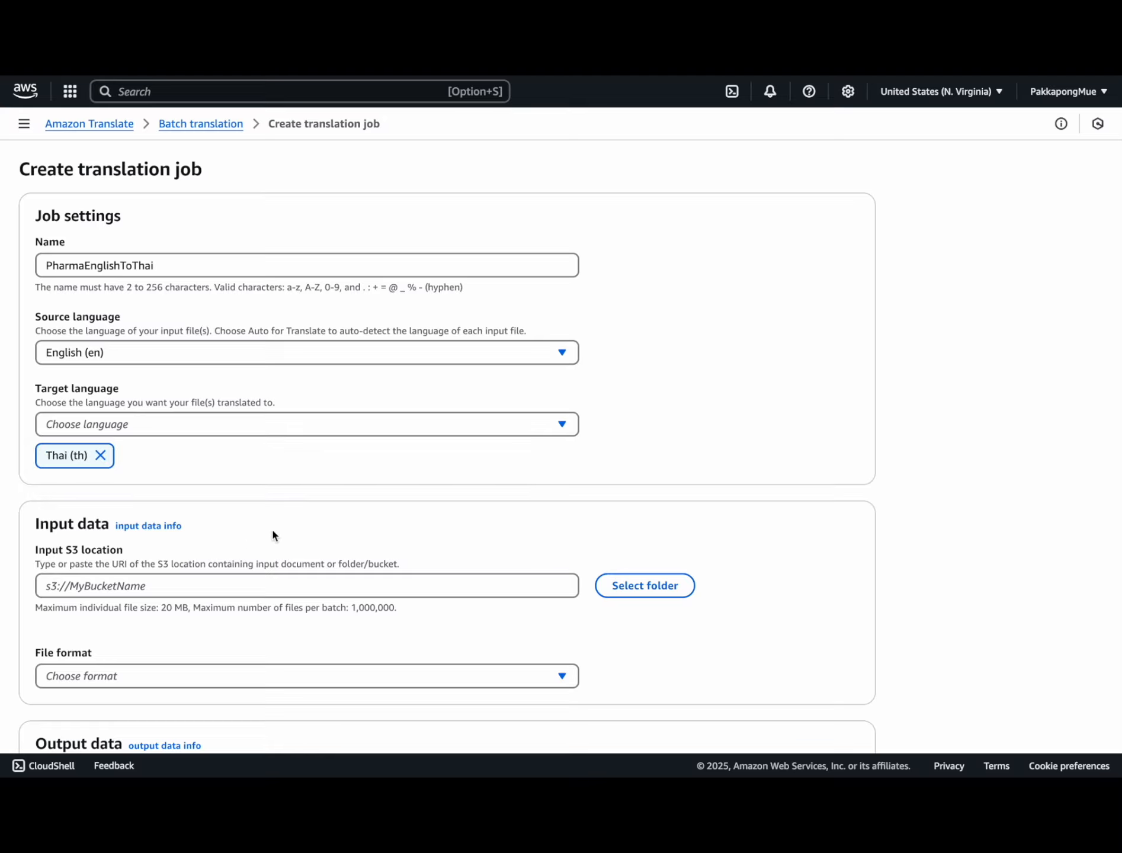
Step: Set the job input to translate-lab-pakkapong2/input with Word document (.docx) format
click(628, 588)
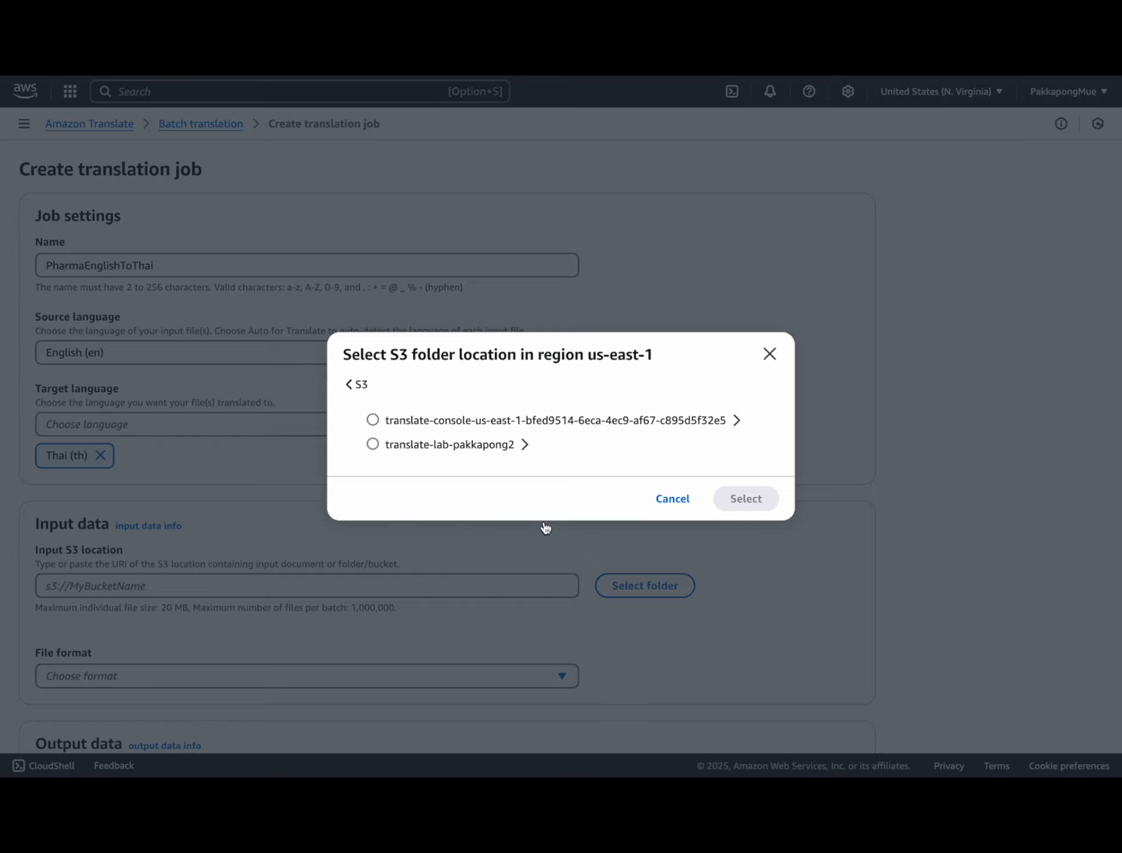
click(526, 445)
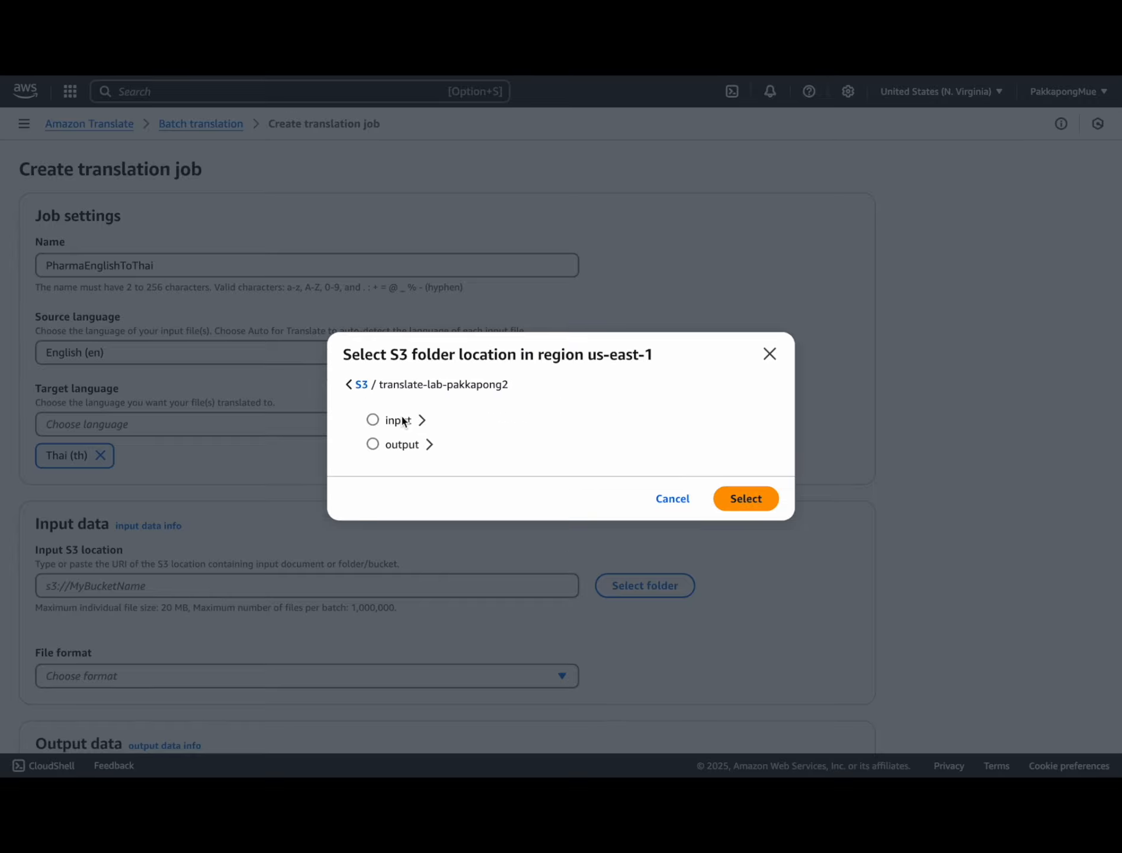
click(745, 498)
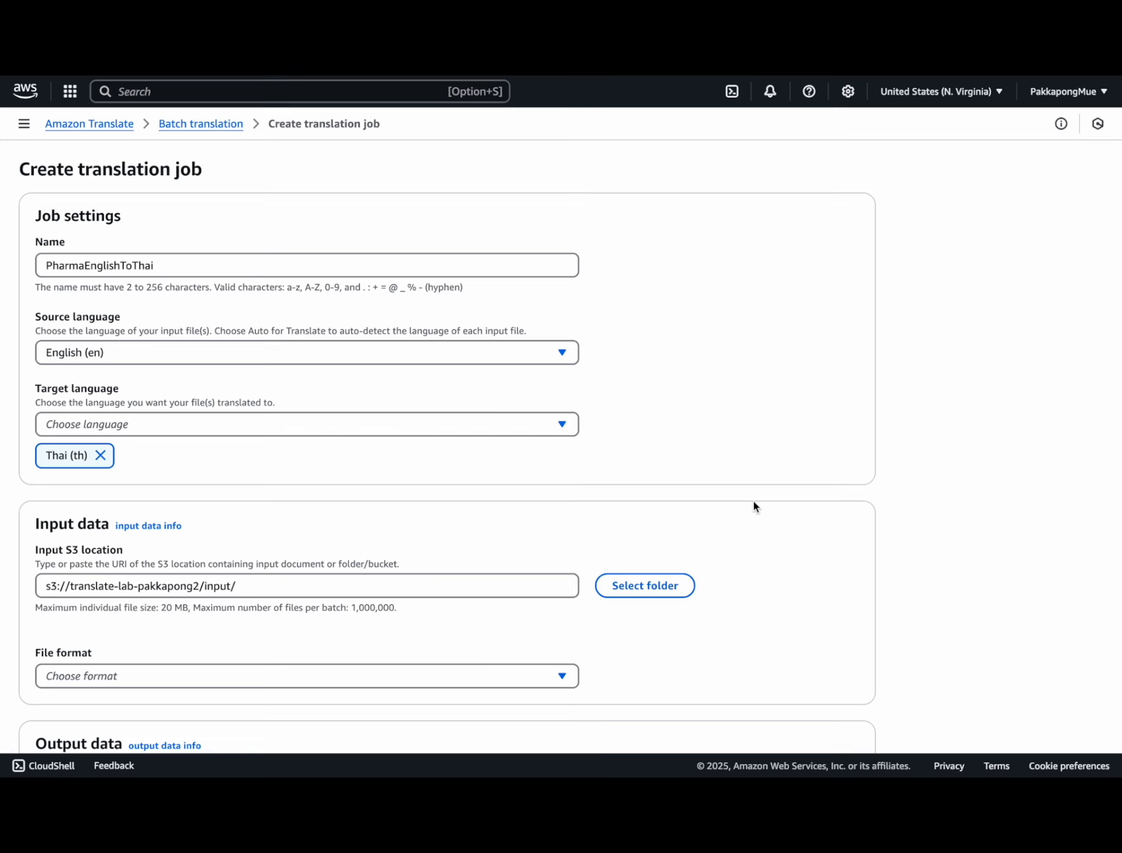
scroll(577, 607, down, 3)
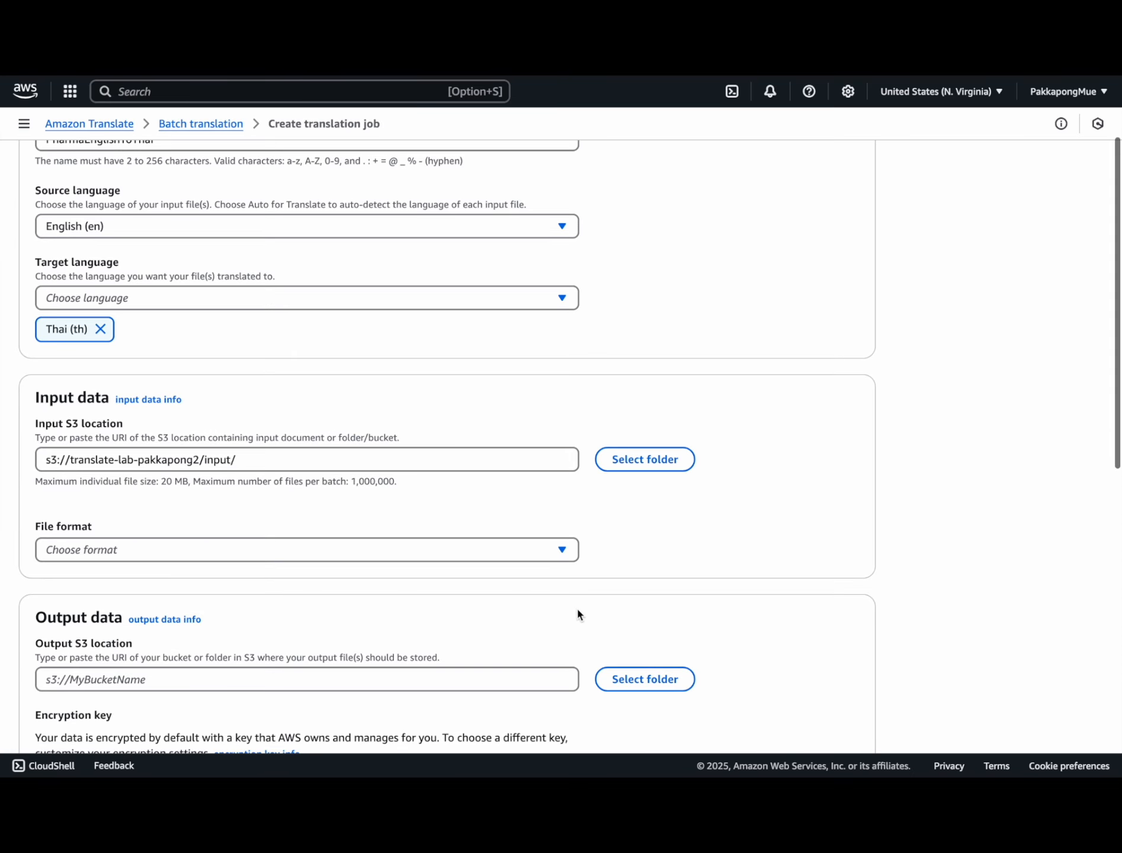
click(481, 555)
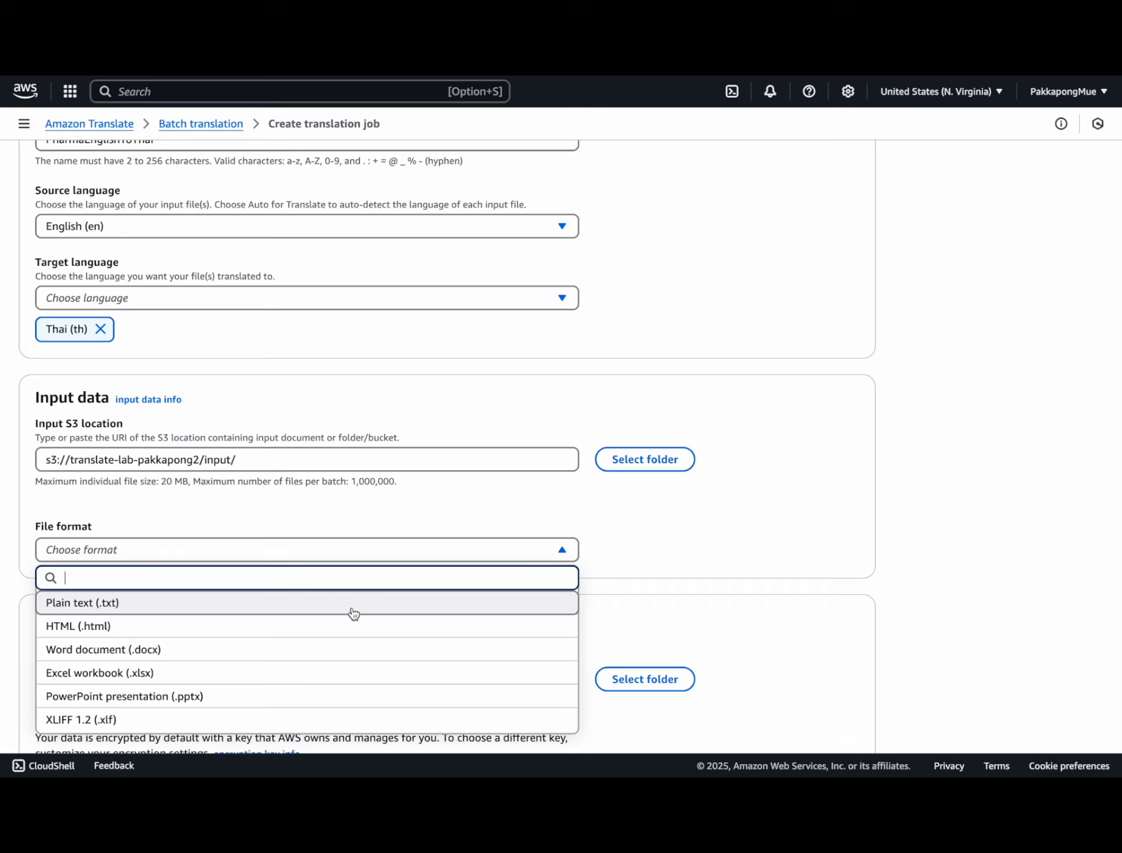
click(253, 649)
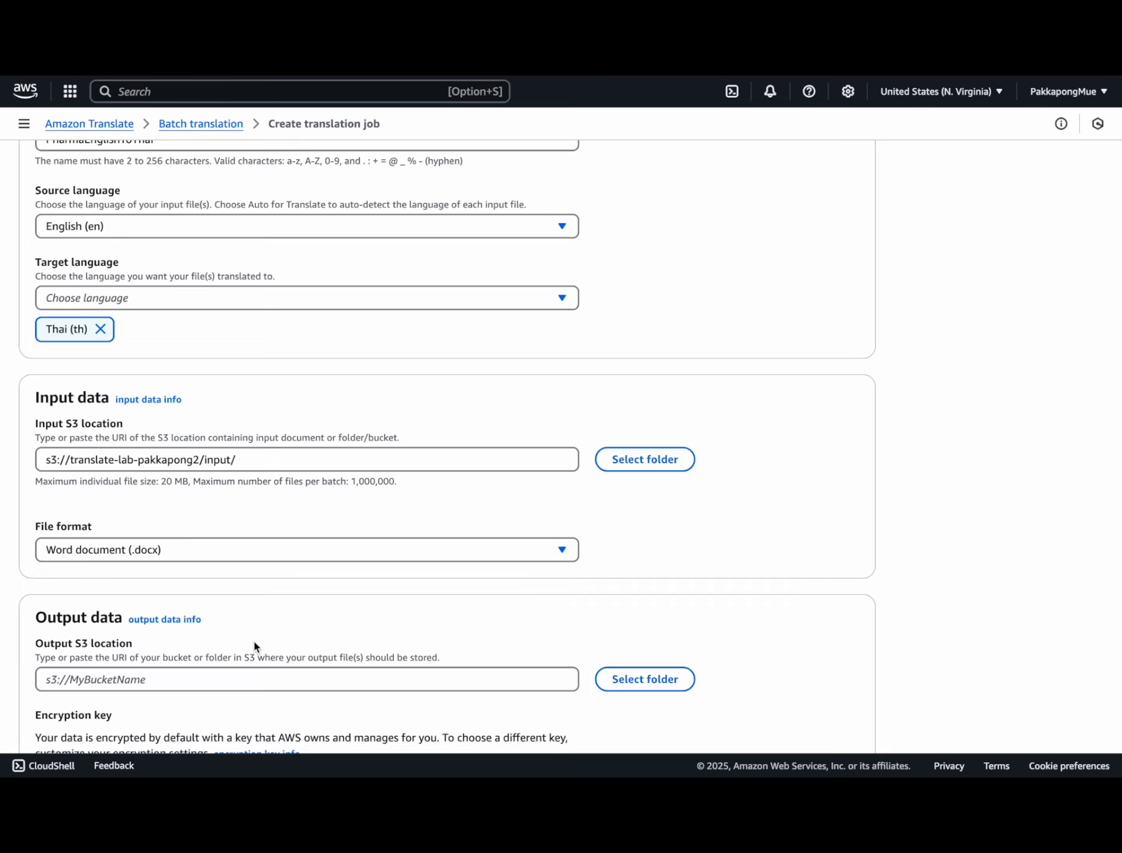
Step: Set the job output location to the translate-lab-pakkapong2 output folder
scroll(254, 645, down, 4)
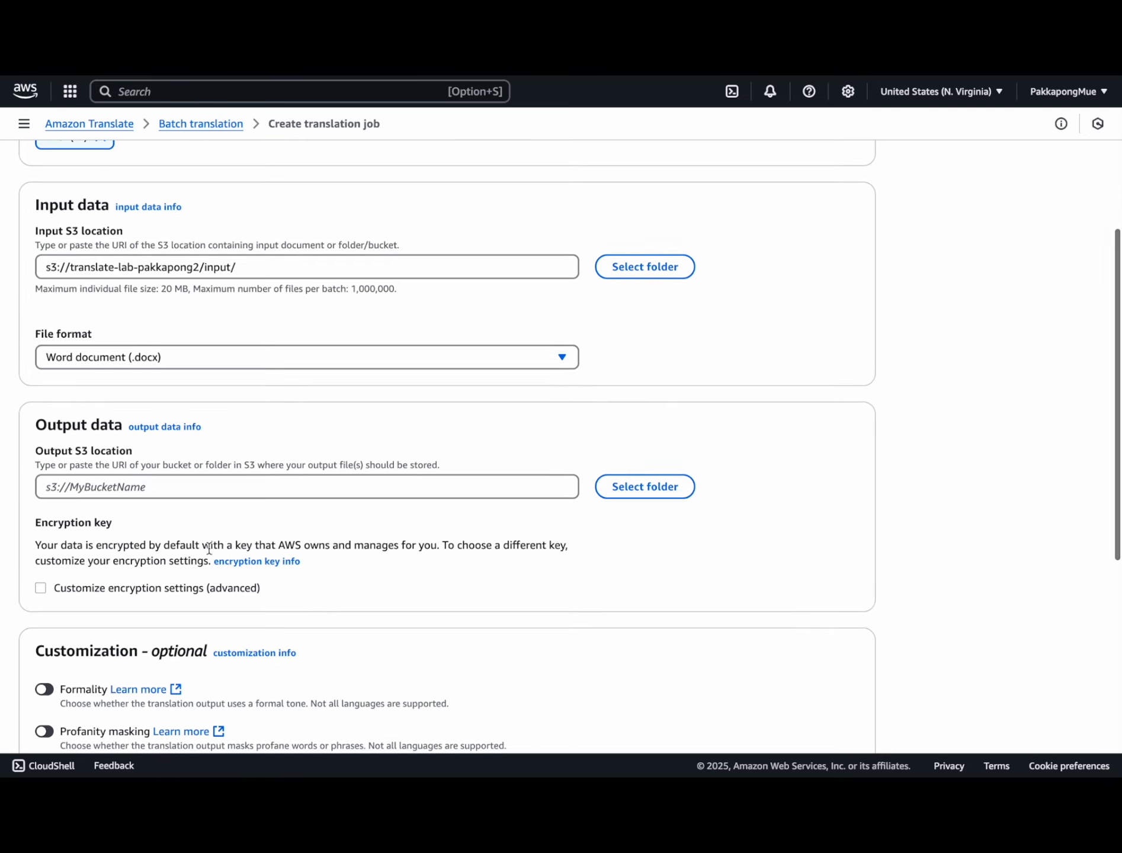
click(649, 492)
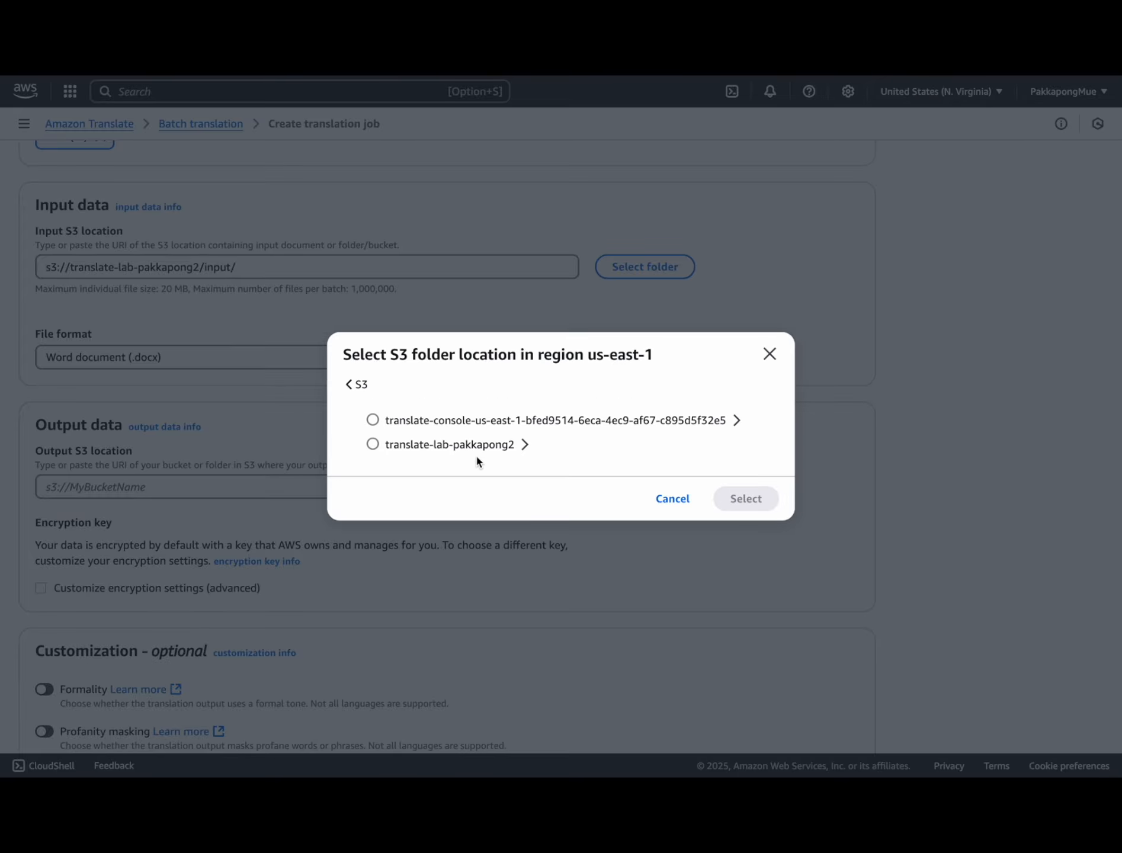
click(525, 444)
click(372, 444)
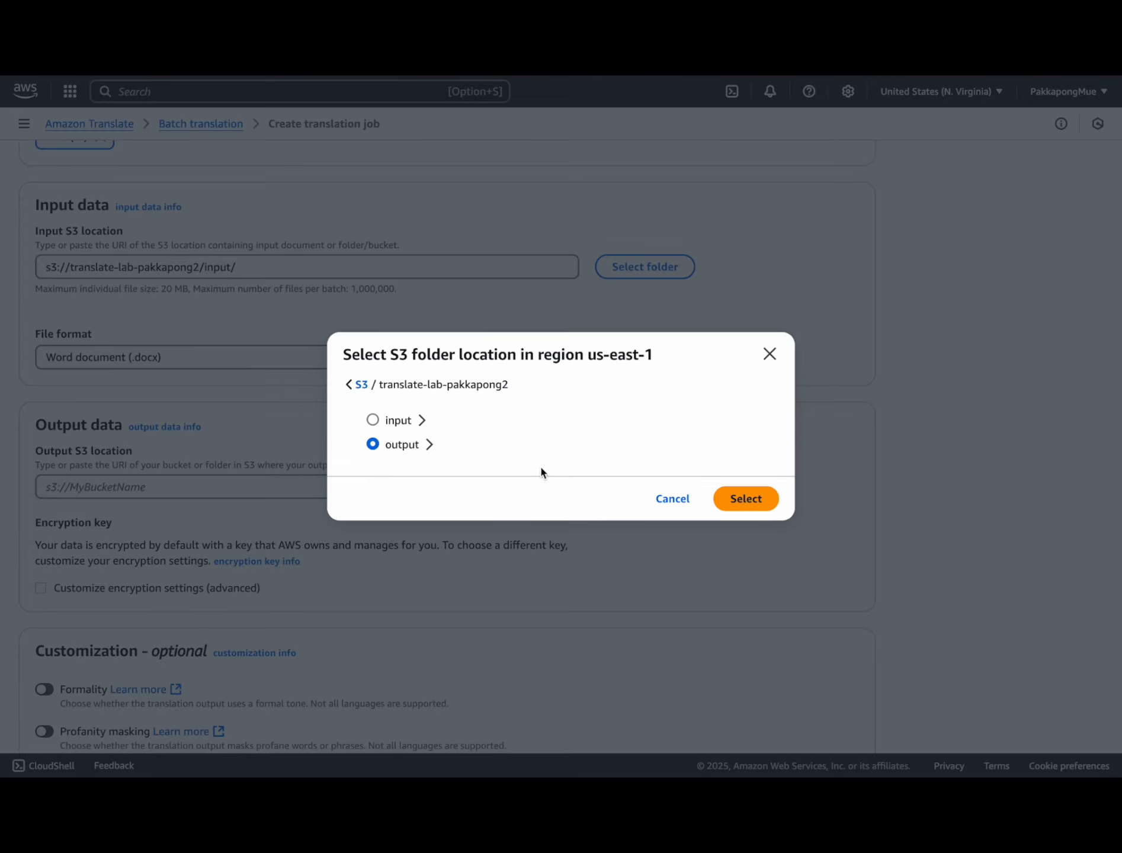
click(735, 499)
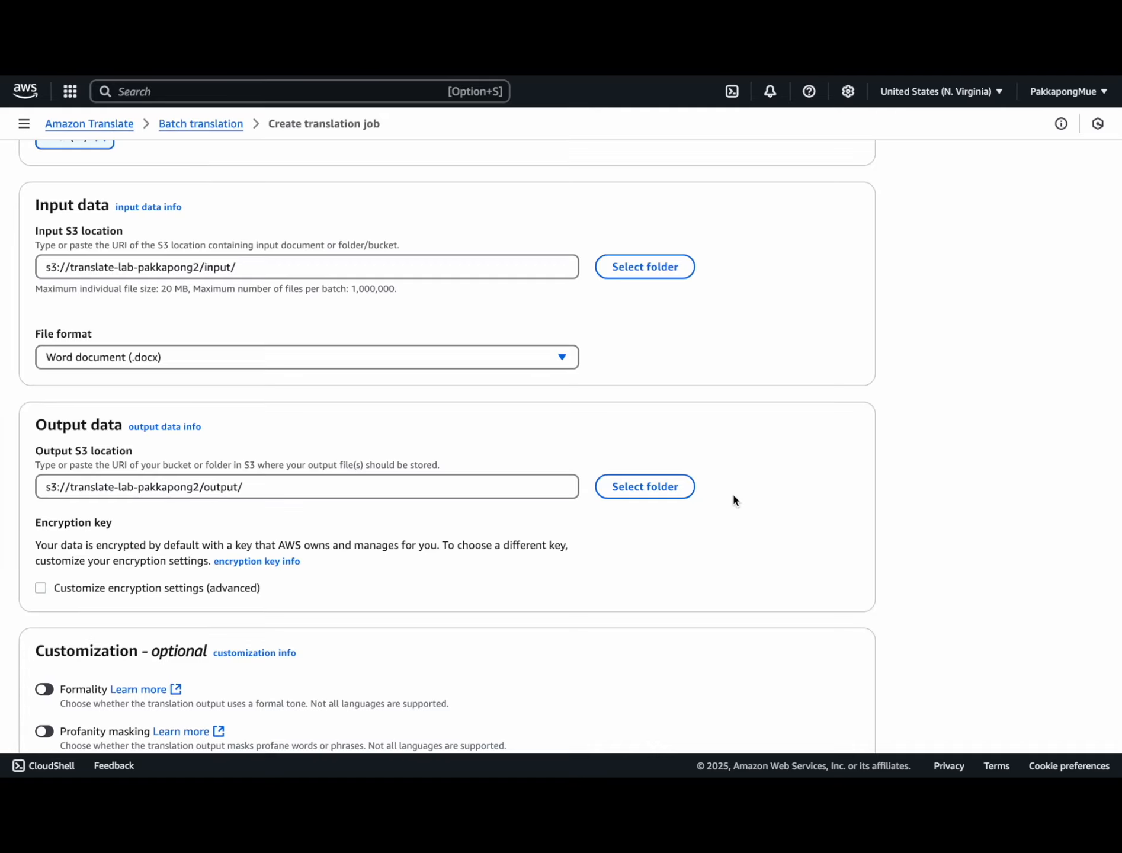
Step: Apply CustomTerminology and ParallelData as the job's customizations
scroll(734, 501, down, 4)
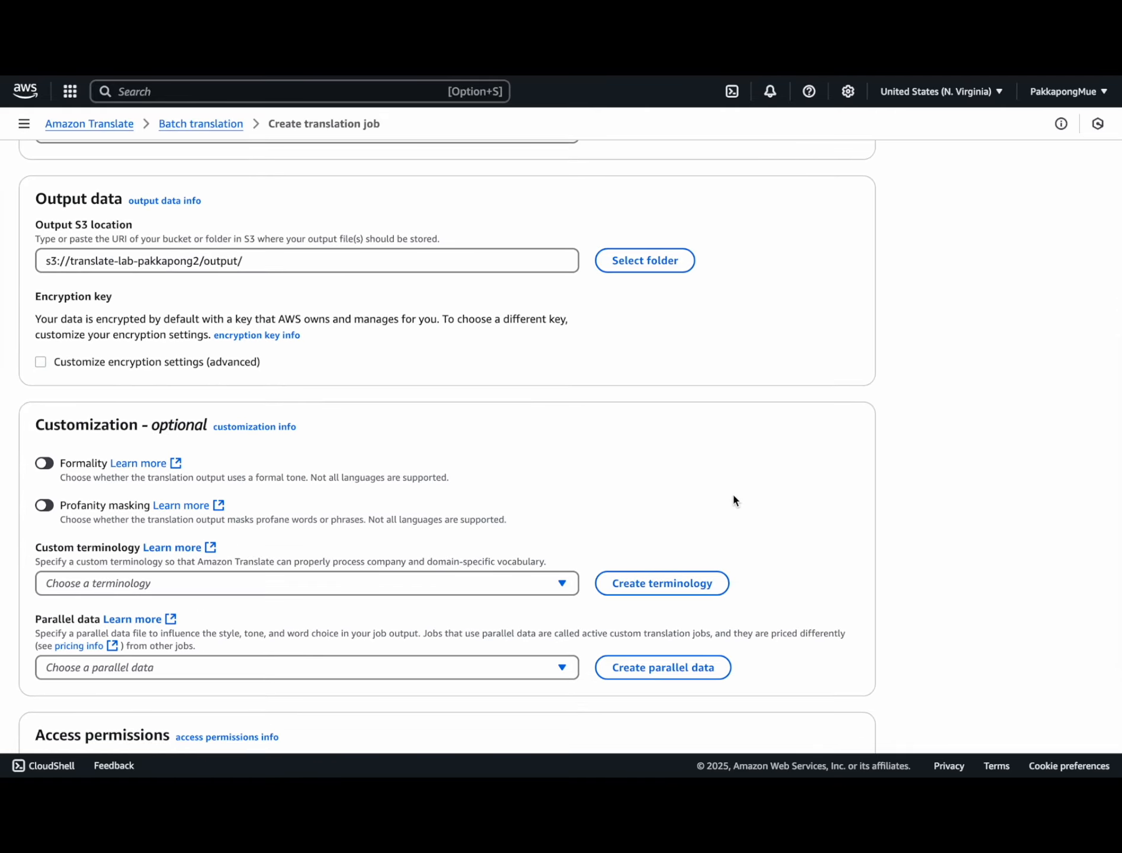
scroll(733, 501, down, 2)
click(538, 492)
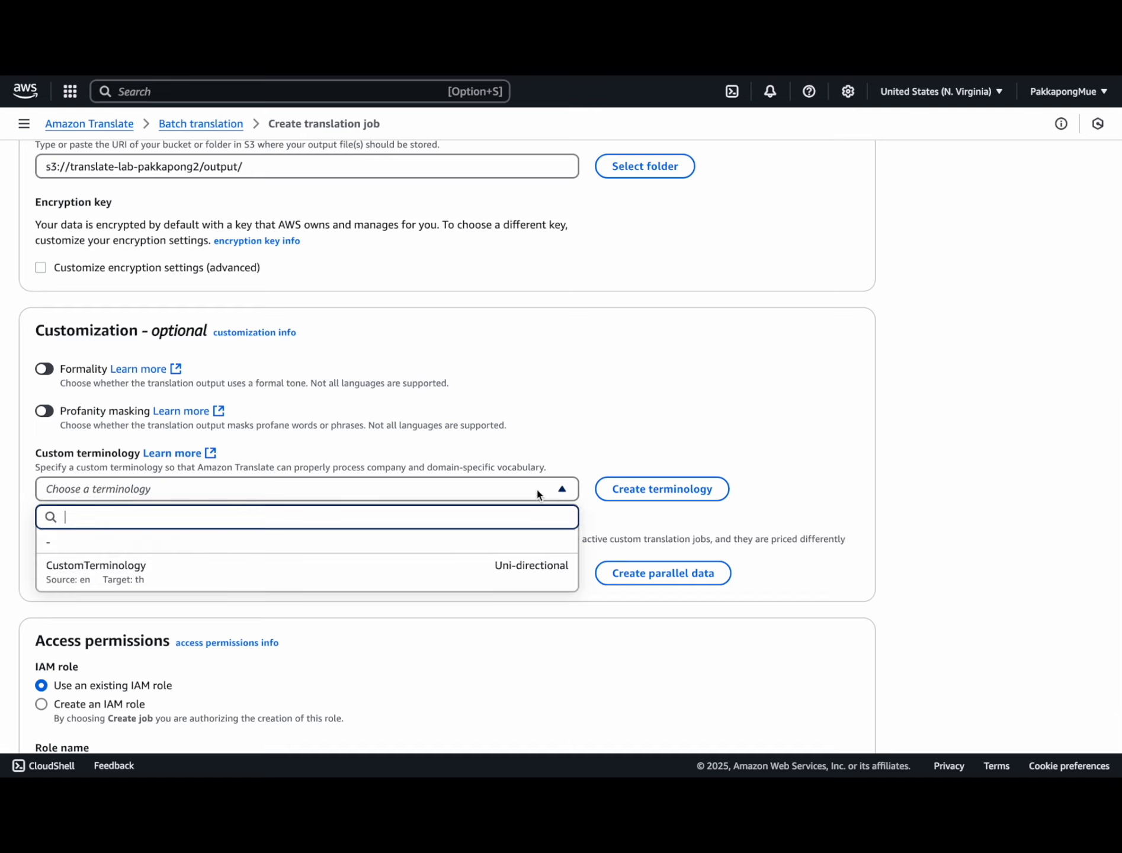
click(419, 566)
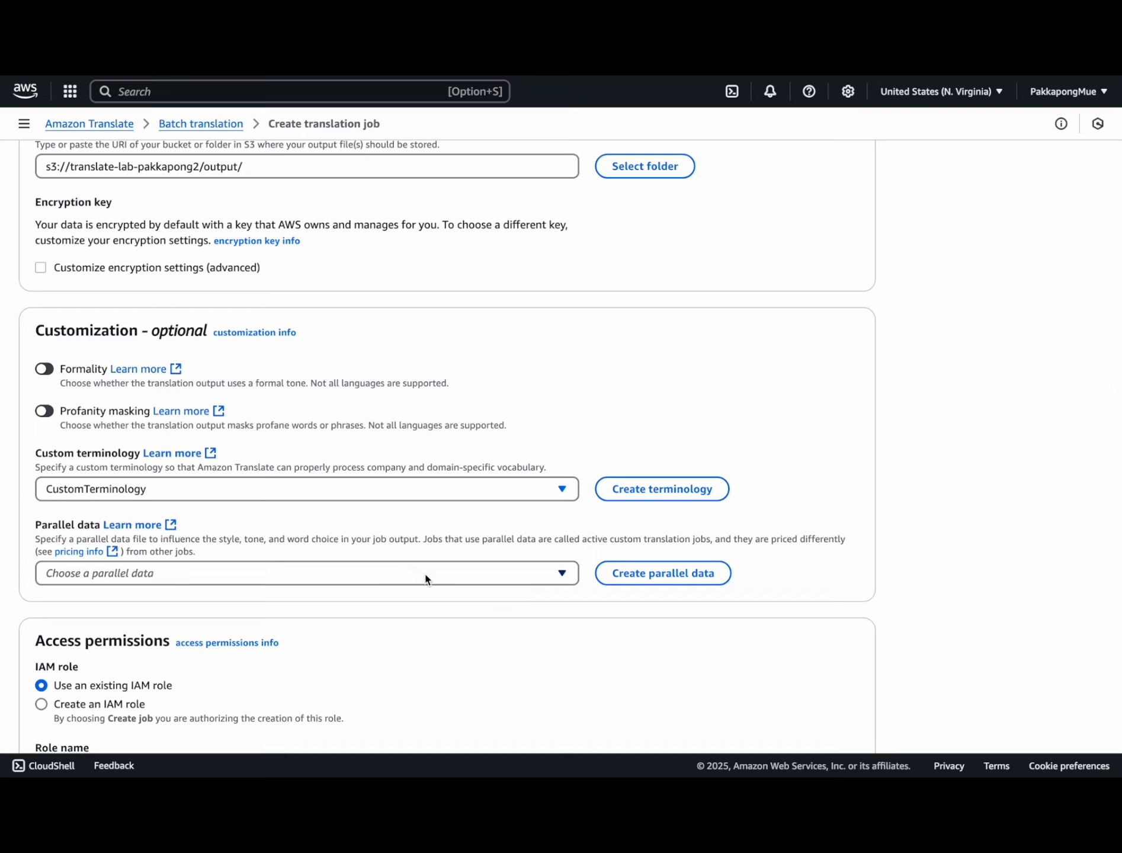
click(427, 579)
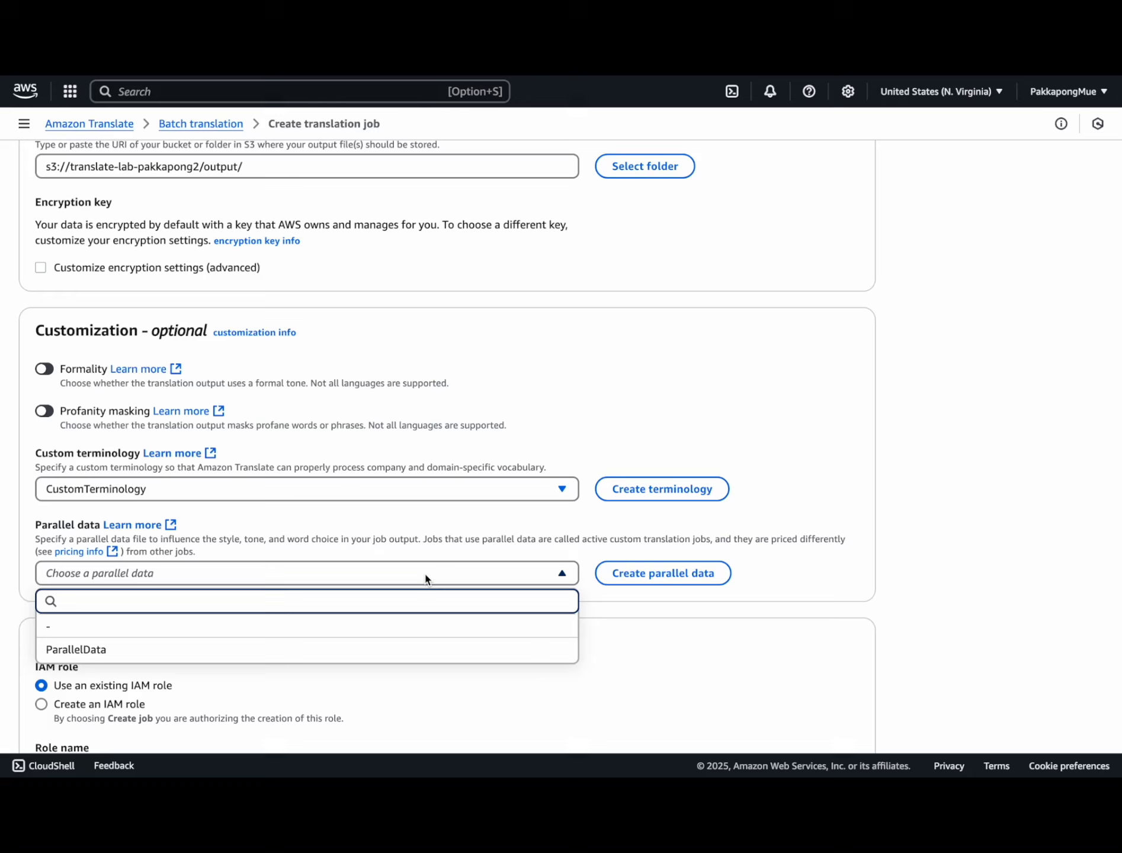
click(369, 661)
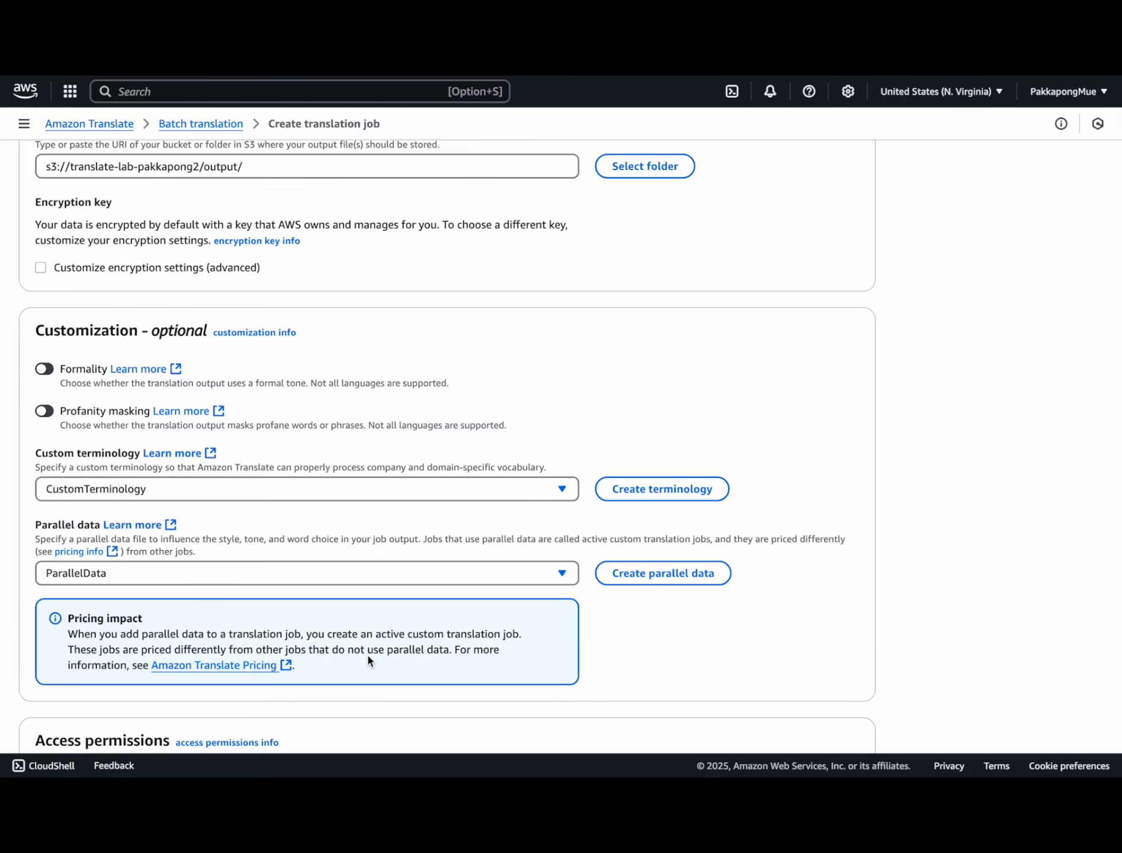
scroll(369, 659, down, 4)
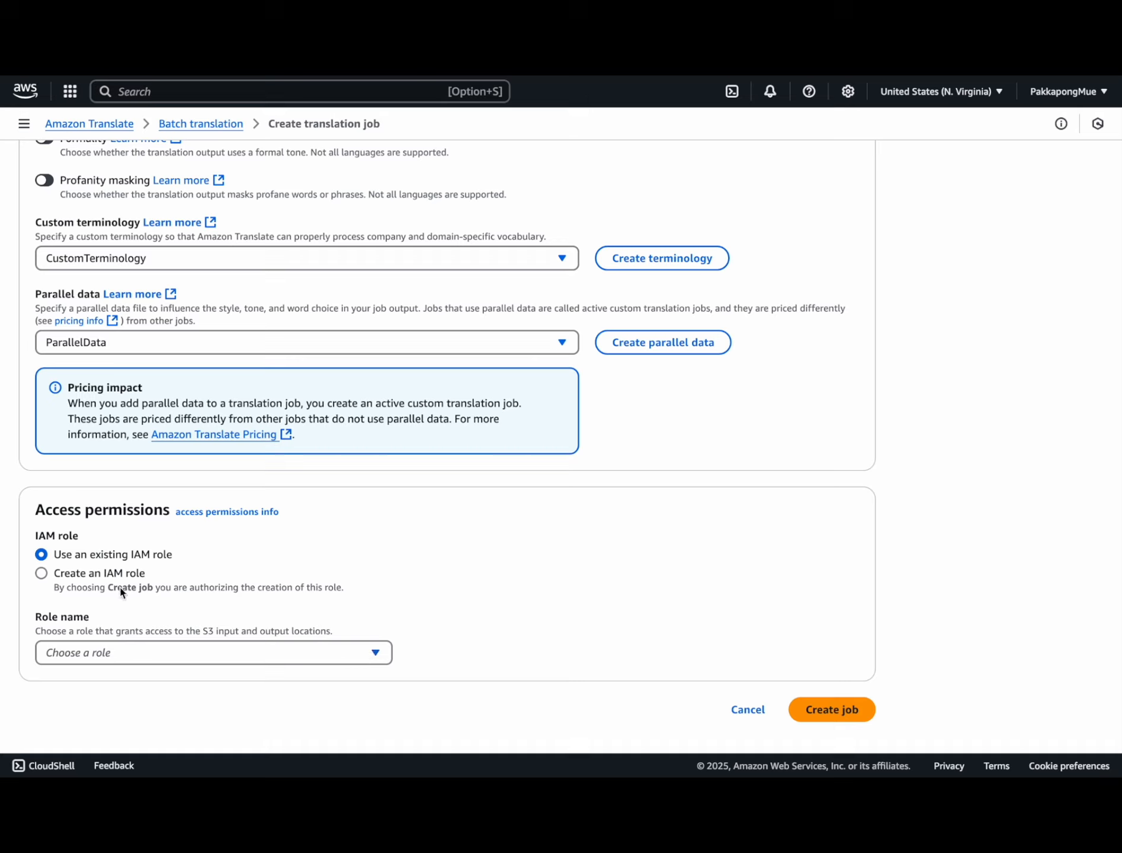
Step: Assign the TranslateAccess role and create the PharmaEnglishToThai job
click(221, 652)
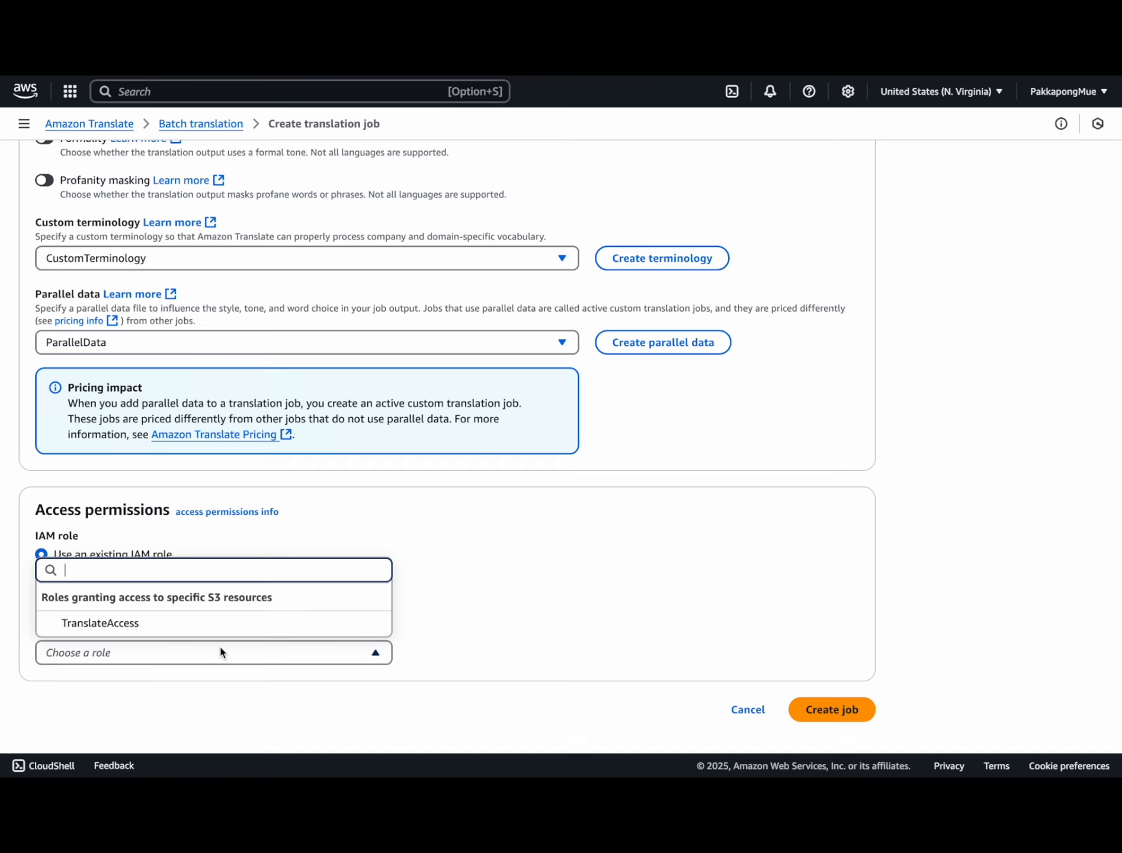
click(259, 623)
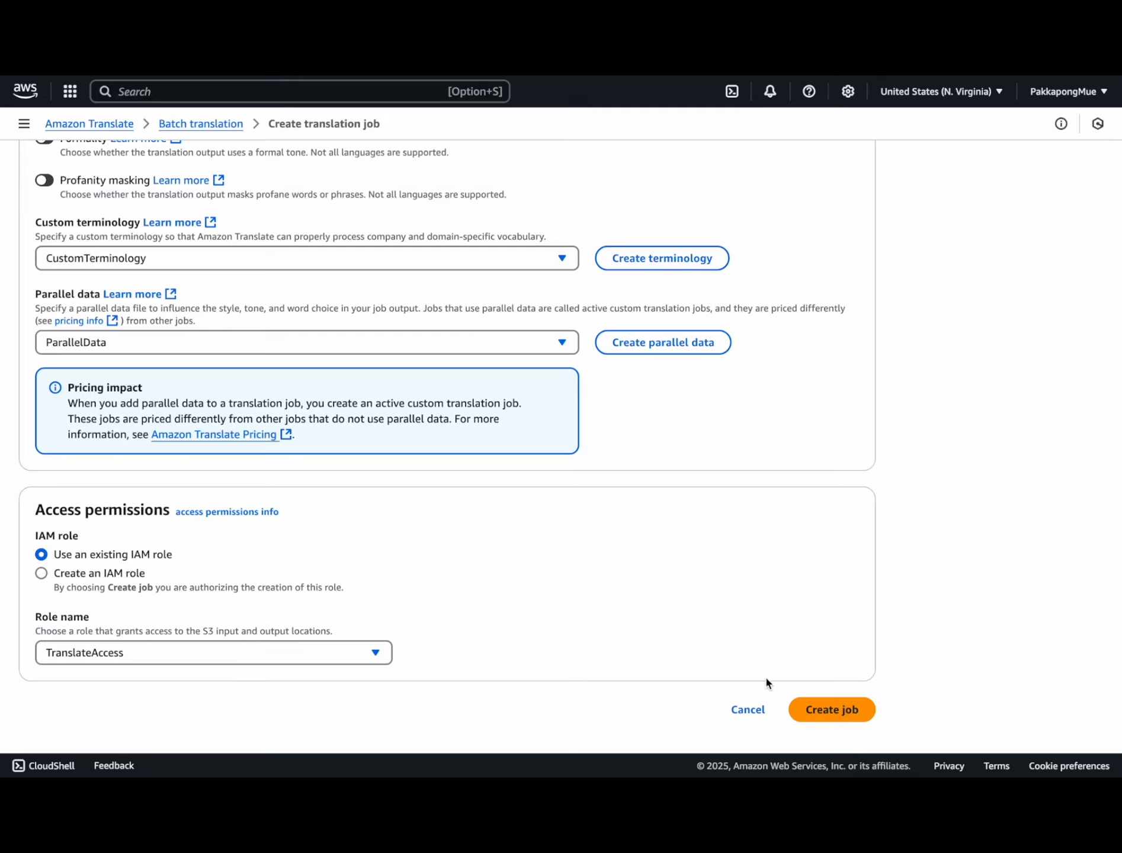
click(821, 708)
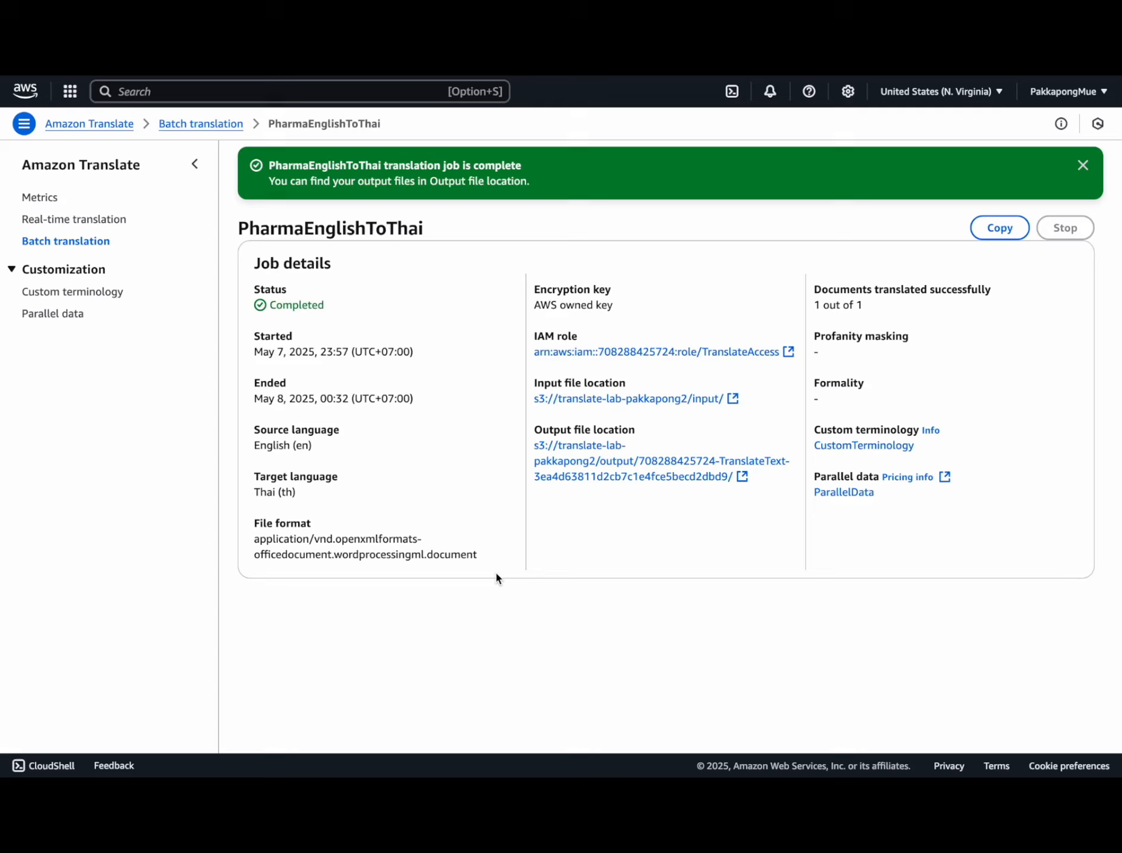
Step: Find S3 through the console's service search and go to the S3 console
click(218, 90)
text(s3)
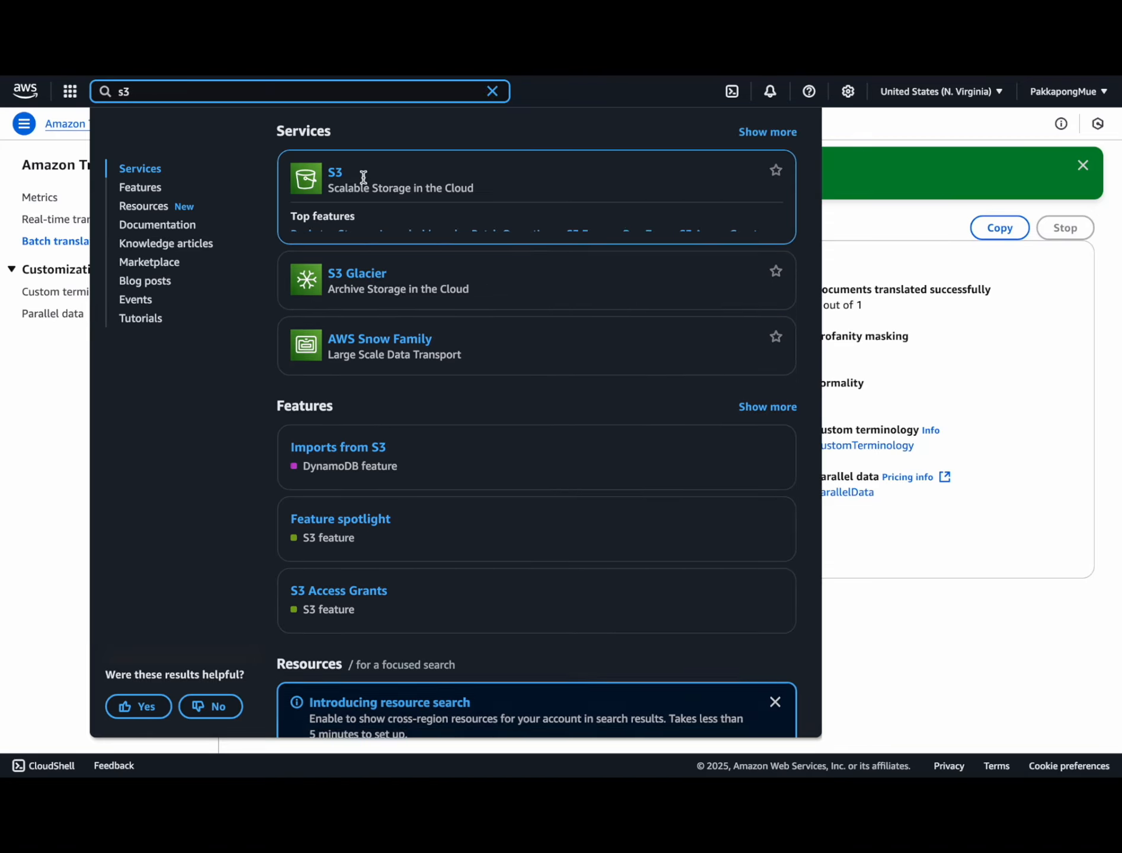
click(335, 177)
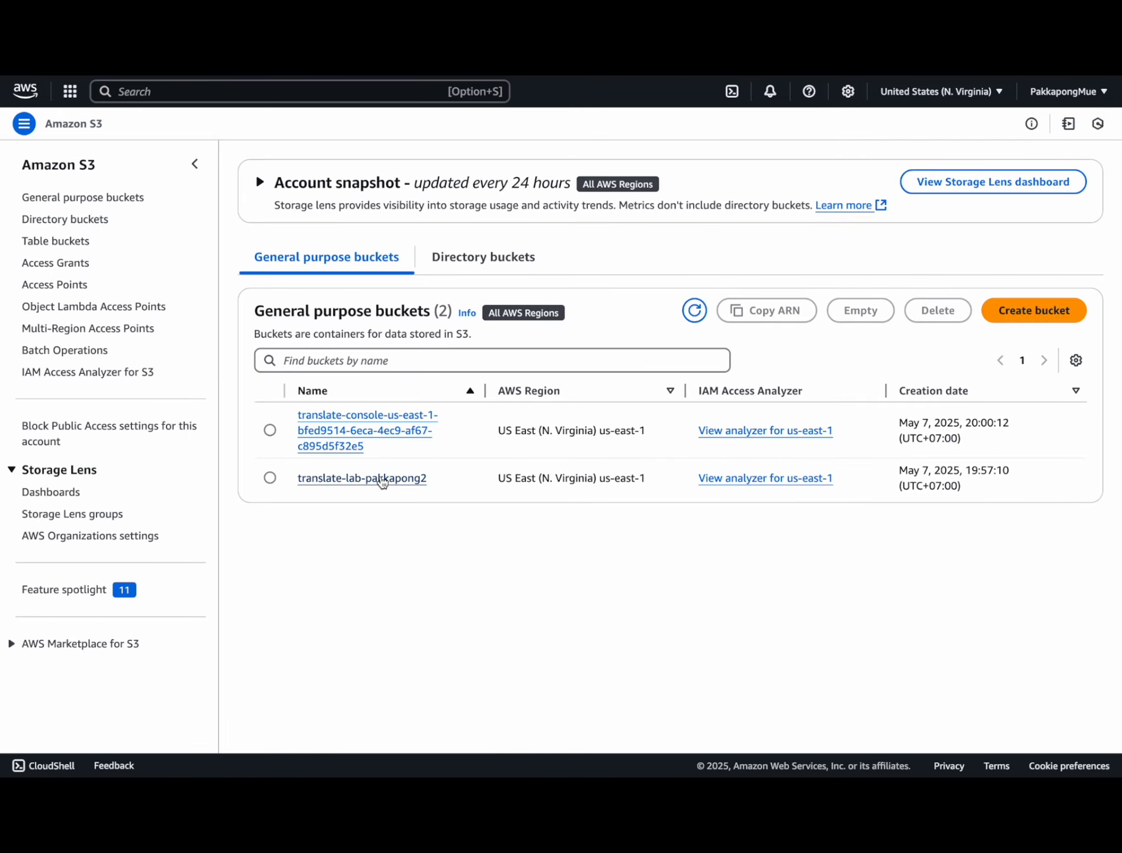
Step: Download th.FileToBeTranslated.docx from the job folder under output/ in translate-lab-pakkapong2
click(381, 480)
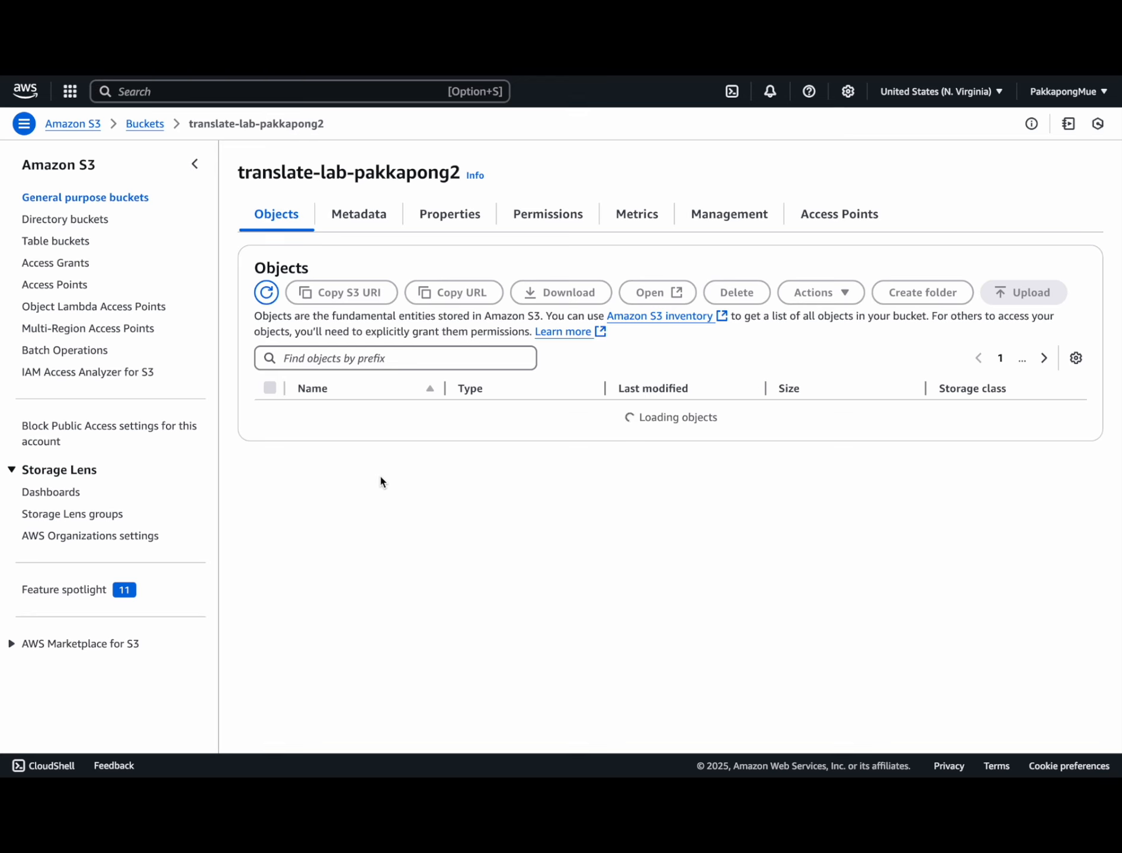
click(336, 437)
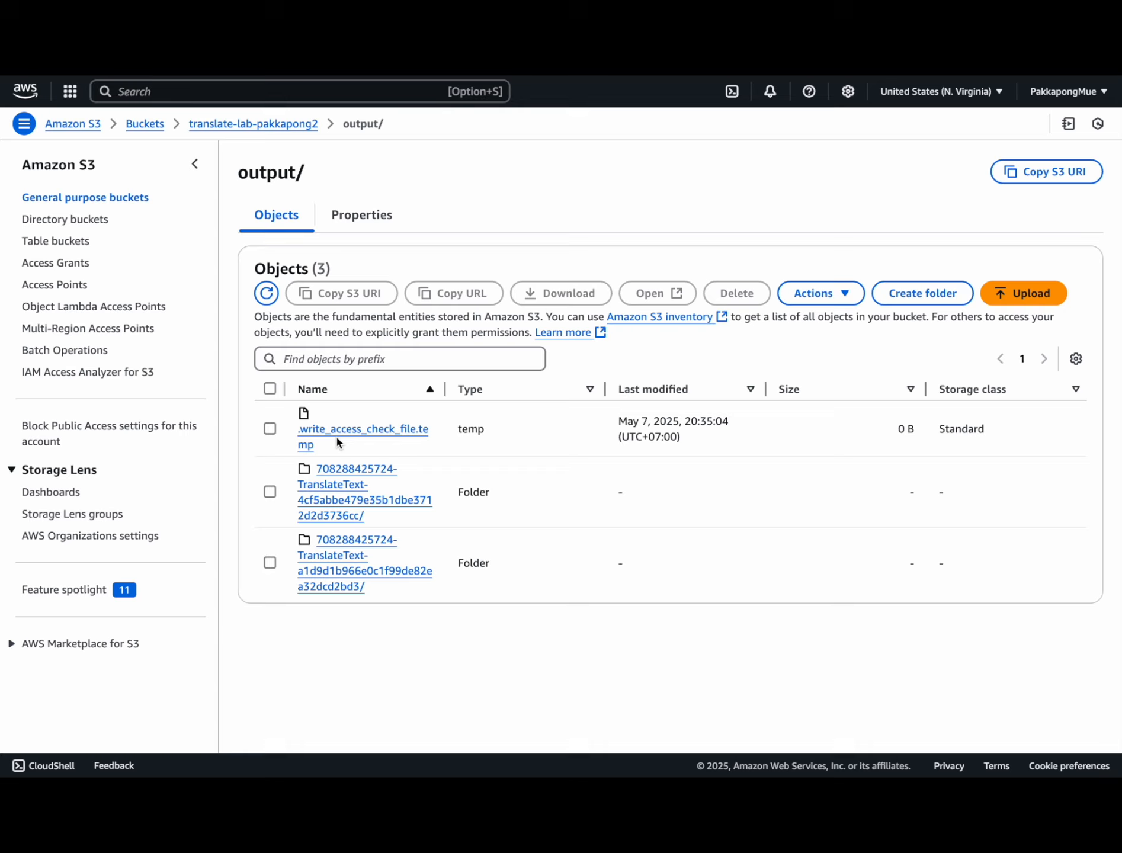
click(338, 493)
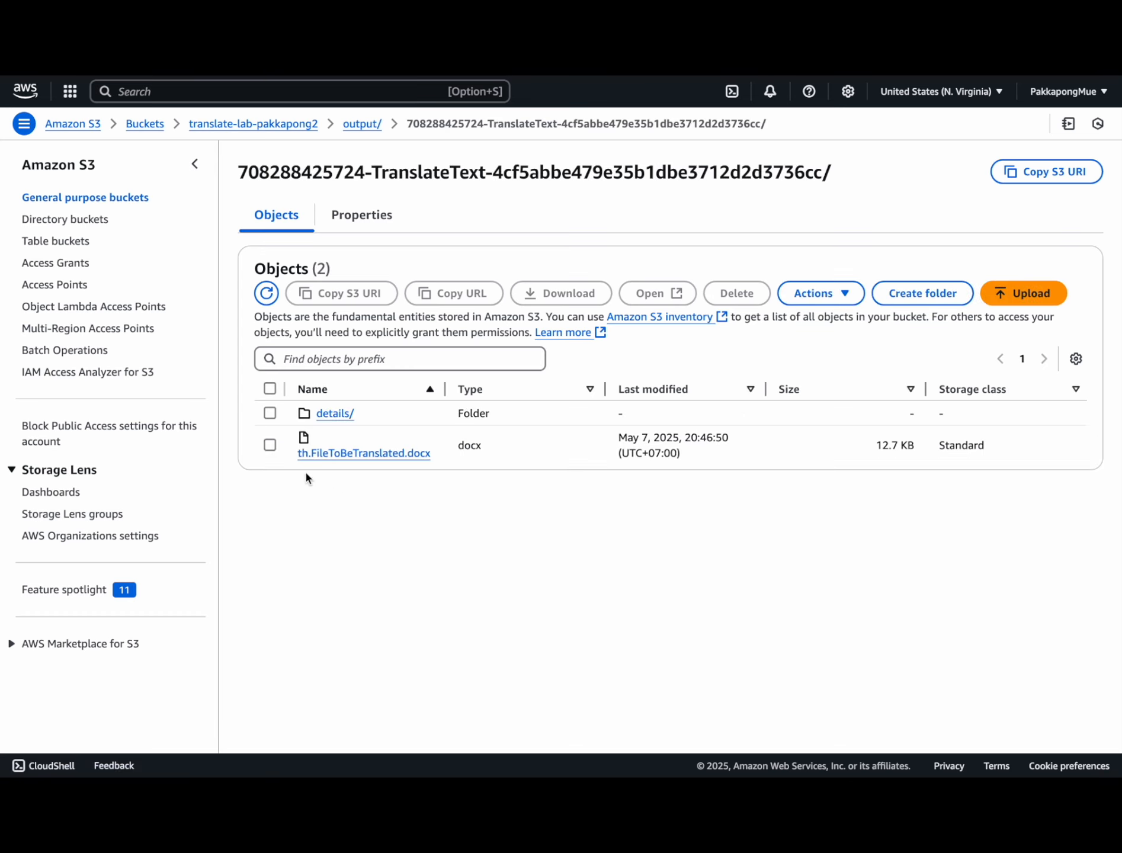
click(270, 445)
click(561, 299)
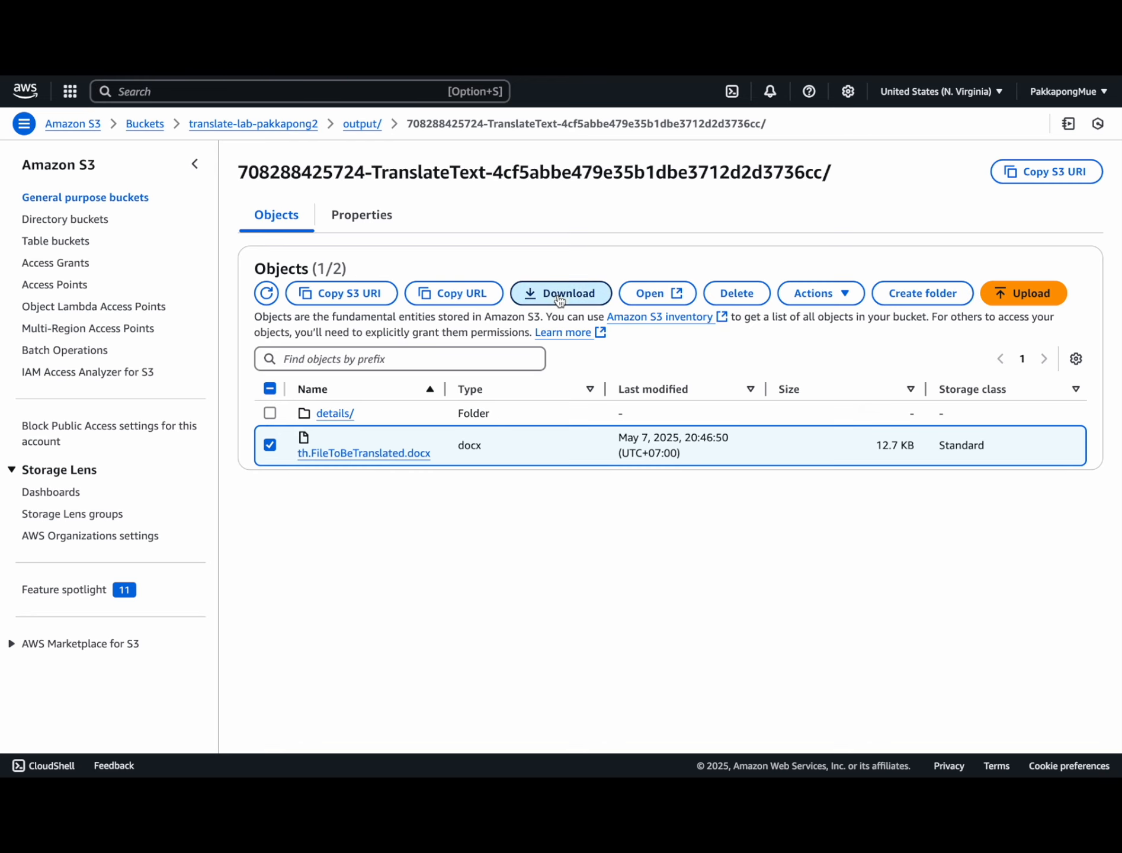